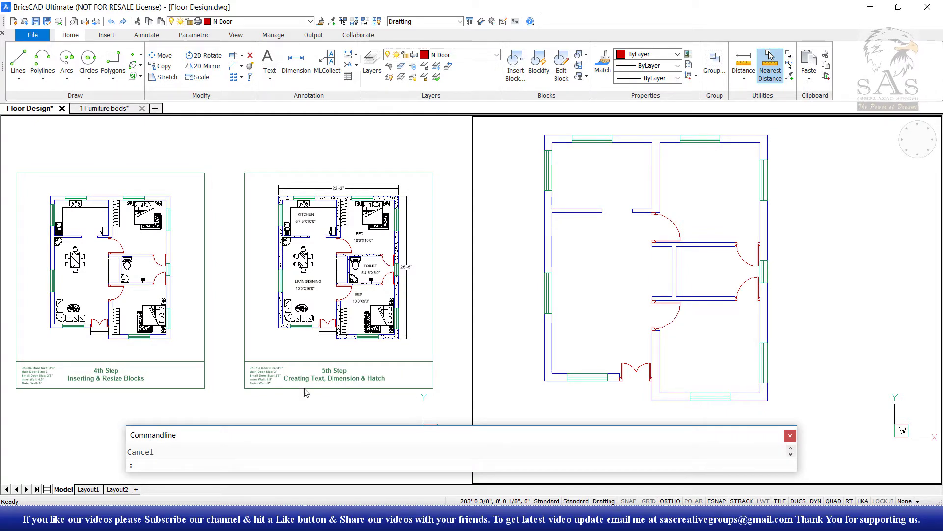
Zoom the left viewport onto the furnished 4th Step plan, then return to the right viewport
left_click(176, 281)
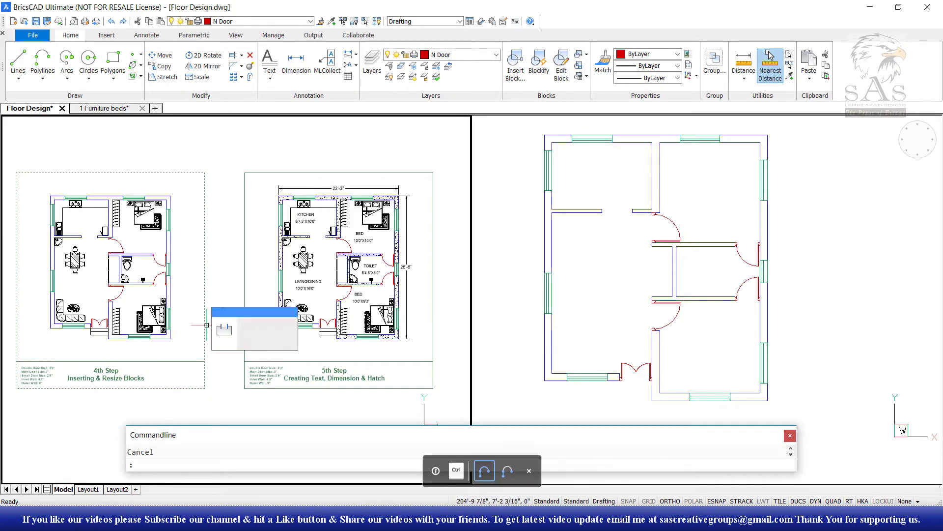
scroll(4, 264, "up", 3)
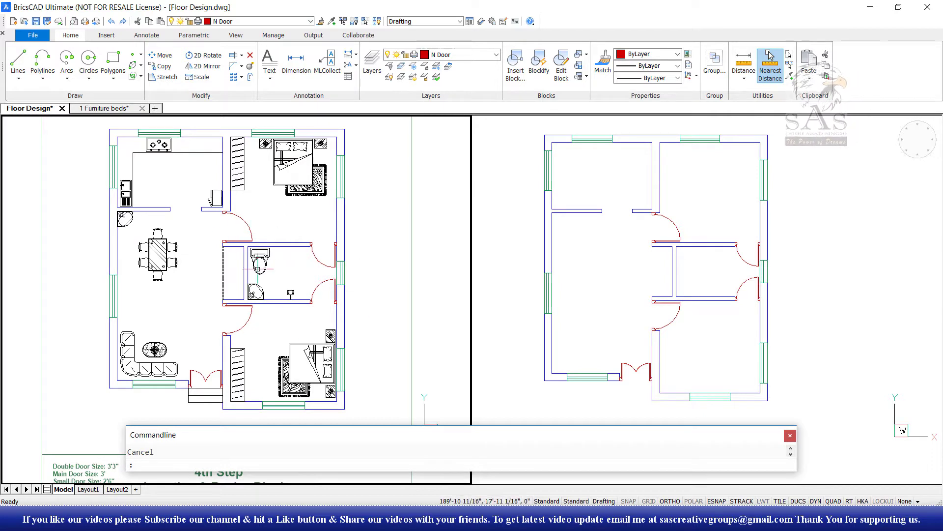
key("ctrl+r")
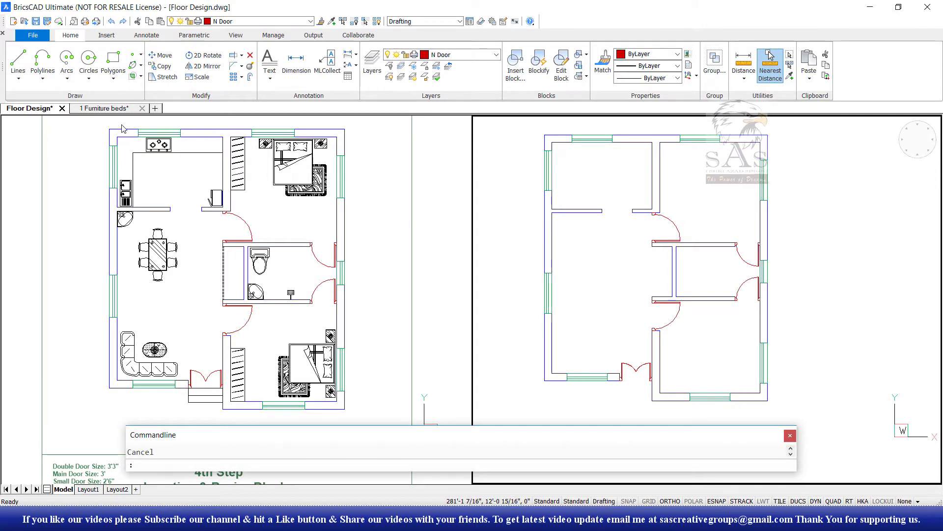
Window-select the double bed with rug in the 1 Furniture beds drawing
left_click(106, 108)
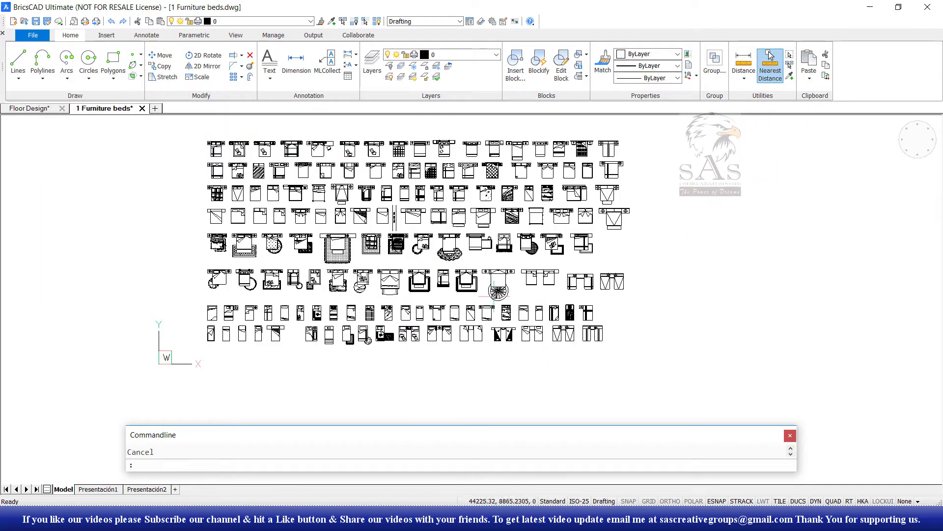
scroll(303, 223, "up", 4)
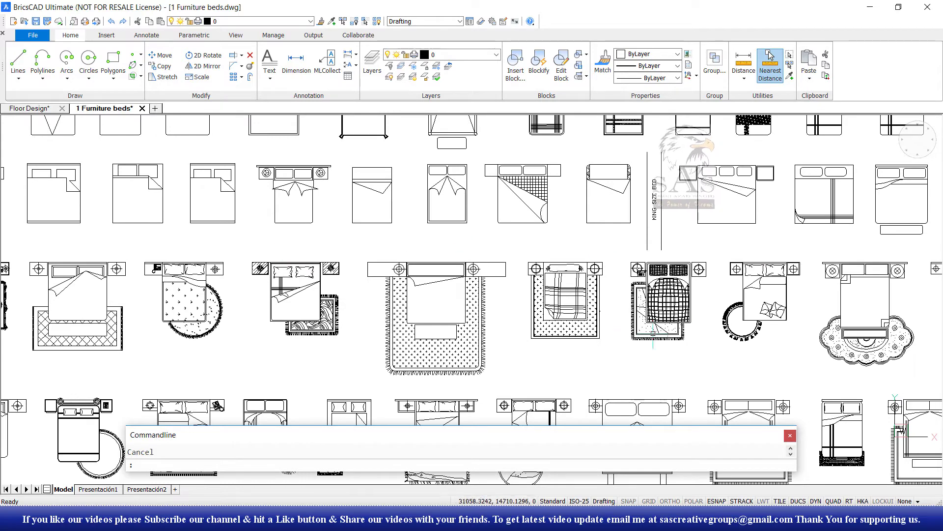
scroll(300, 360, "up", 1)
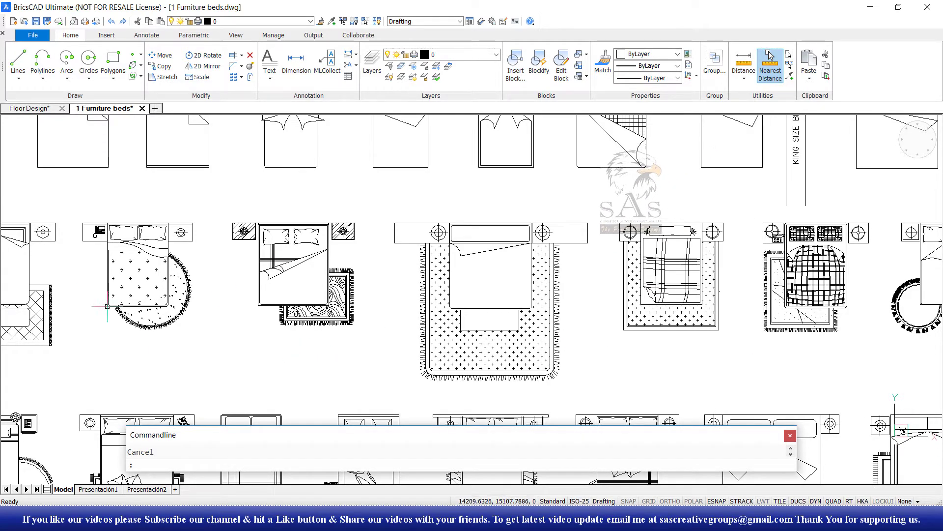
left_click(232, 325)
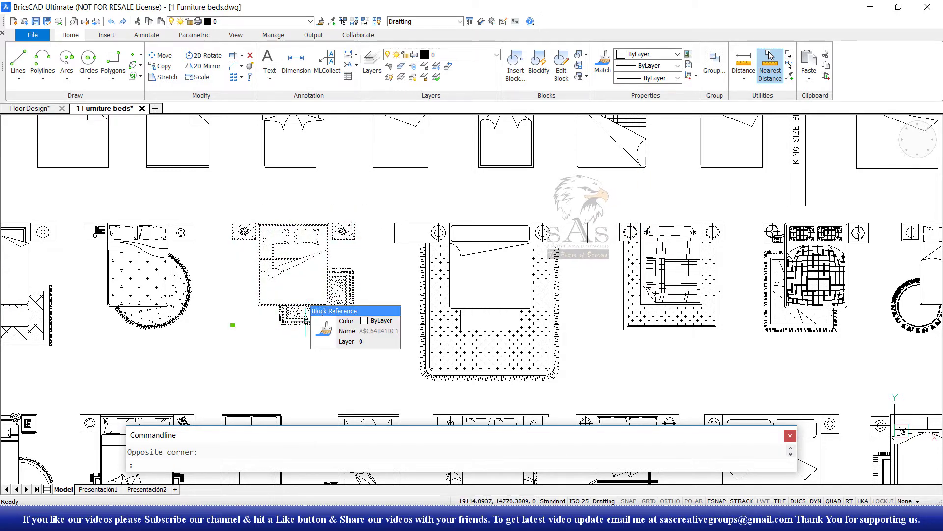
left_click(307, 322)
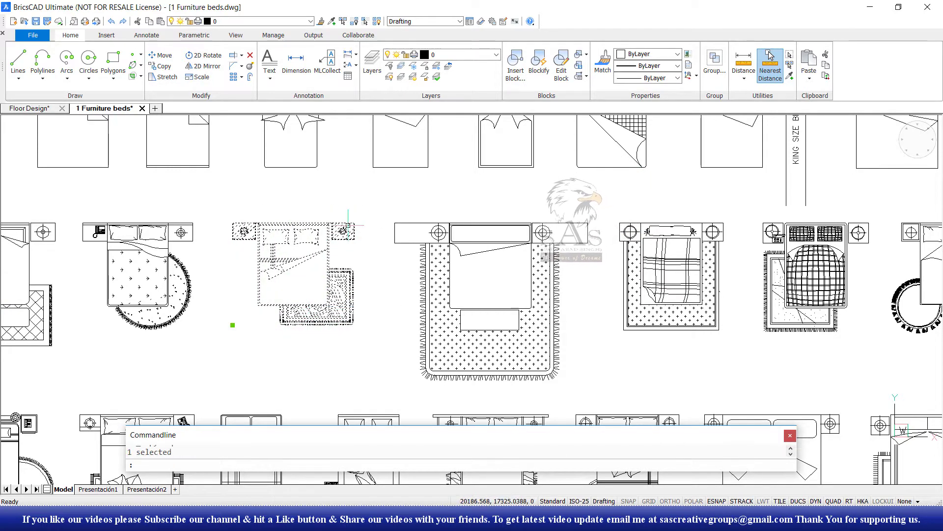
Paste the bed into Floor Design and place it beside the empty plan
left_click(26, 110)
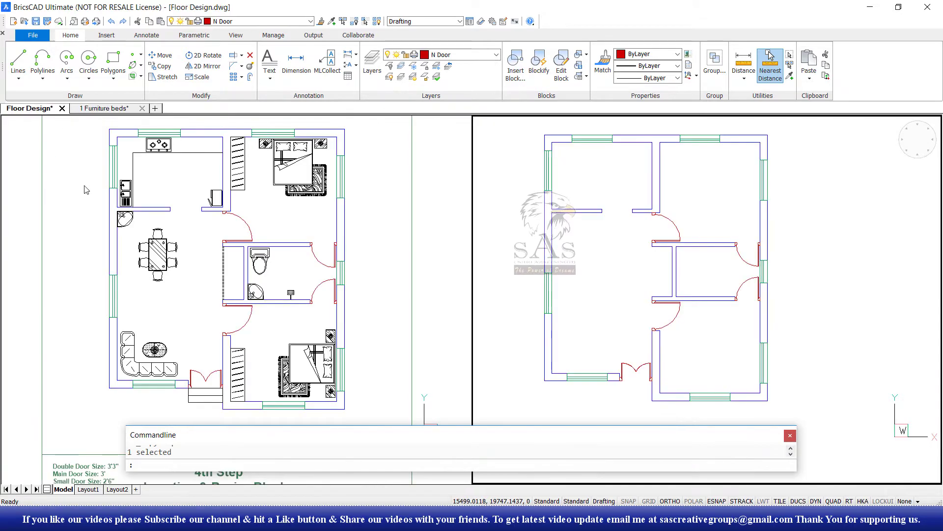
left_click(581, 277)
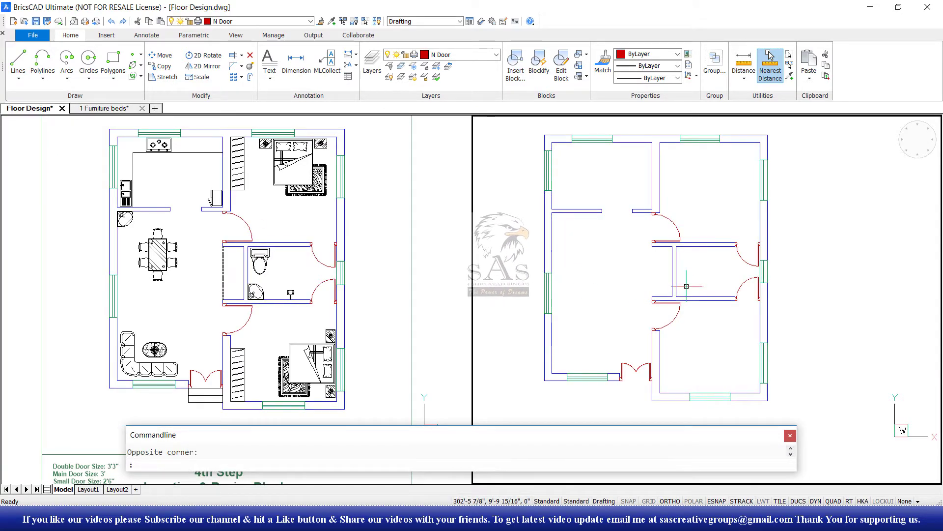
key("ctrl+v")
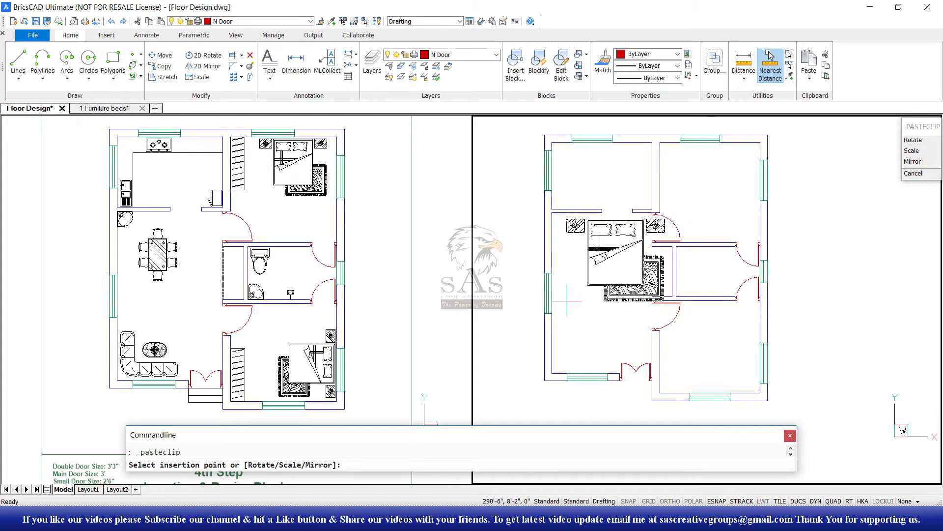
scroll(589, 292, "up", 1)
scroll(736, 276, "down", 1)
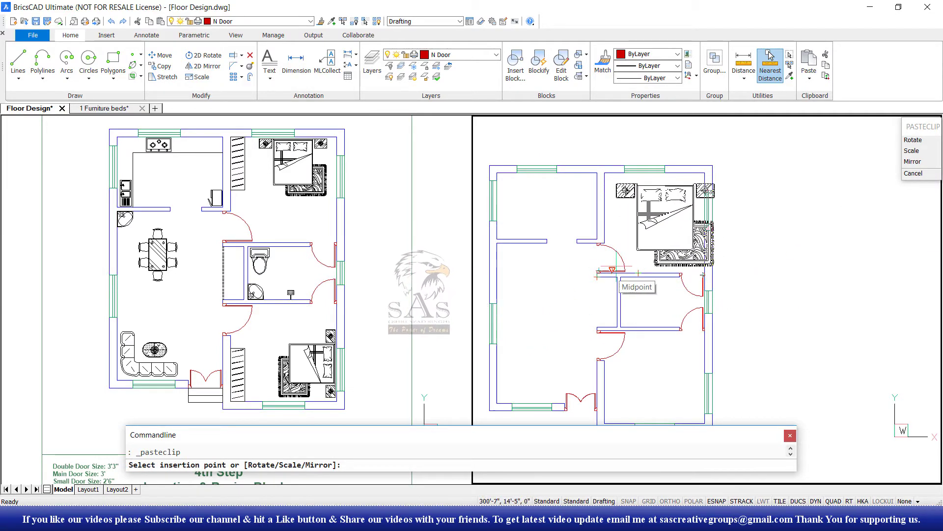
left_click(801, 234)
scroll(801, 234, "up", 2)
scroll(639, 260, "down", 1)
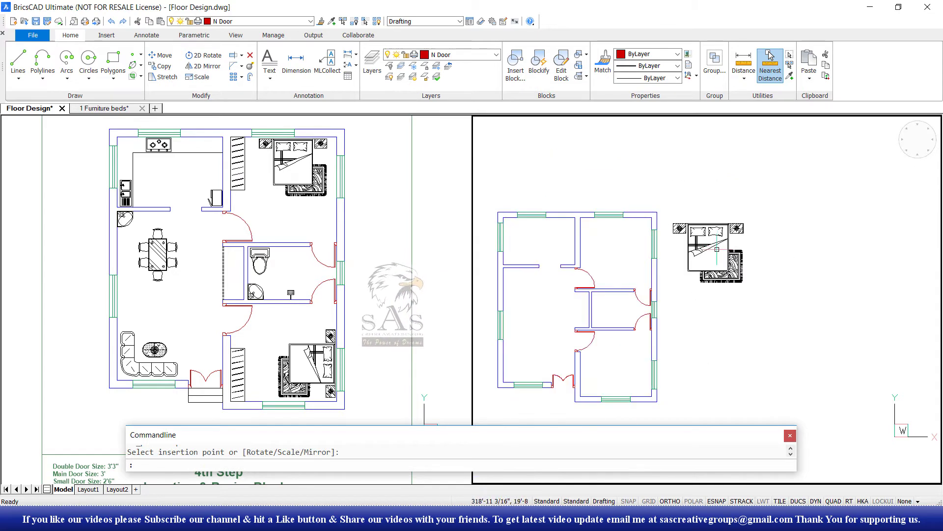
scroll(639, 261, "up", 1)
scroll(639, 261, "up", 1)
left_click(860, 157)
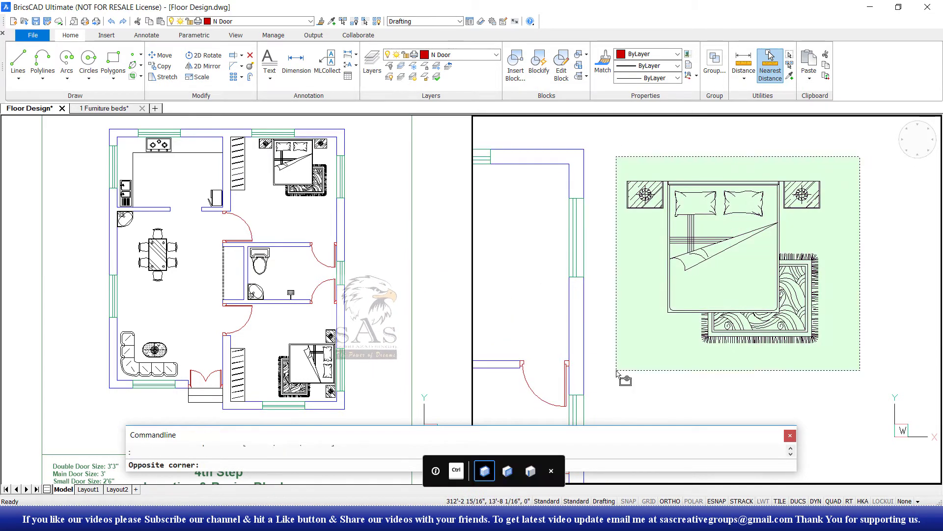
Scale the pasted bed from its top-left corner by reference to a 6'5" length
left_click(620, 383)
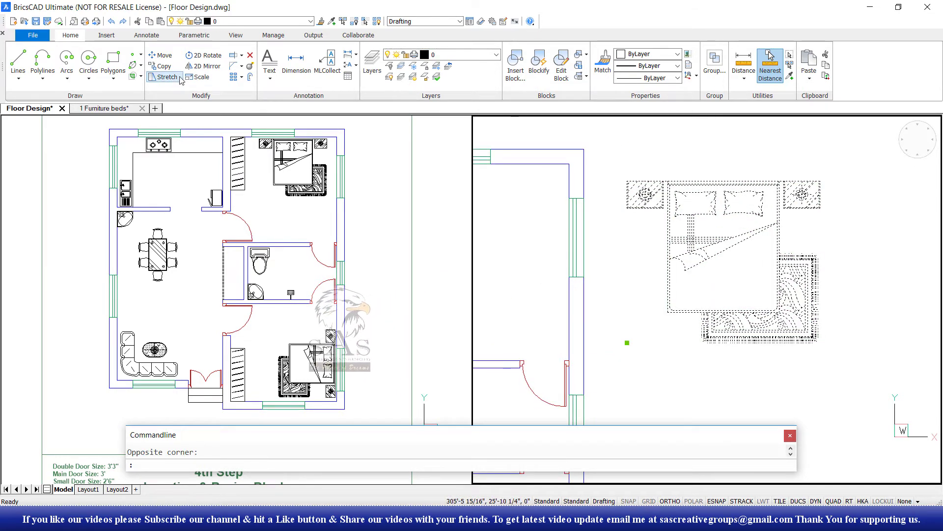
left_click(208, 81)
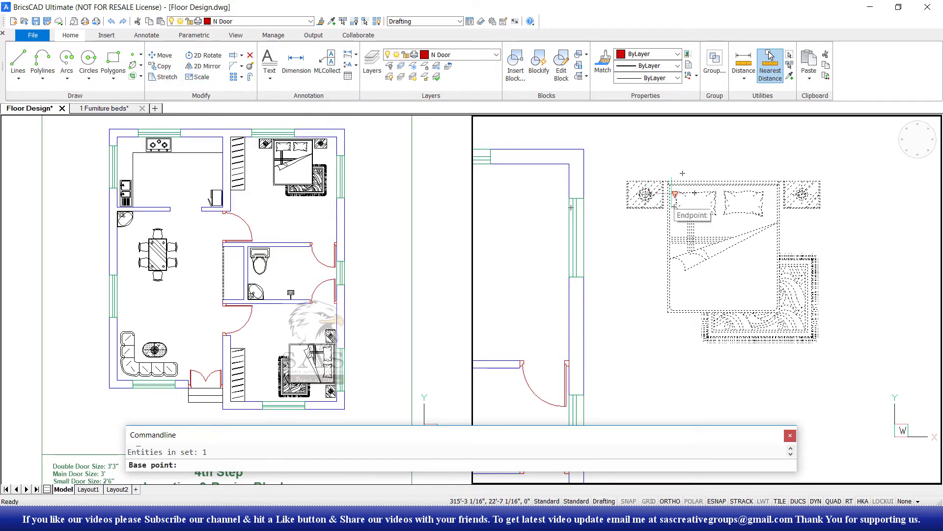
scroll(655, 175, "up", 3)
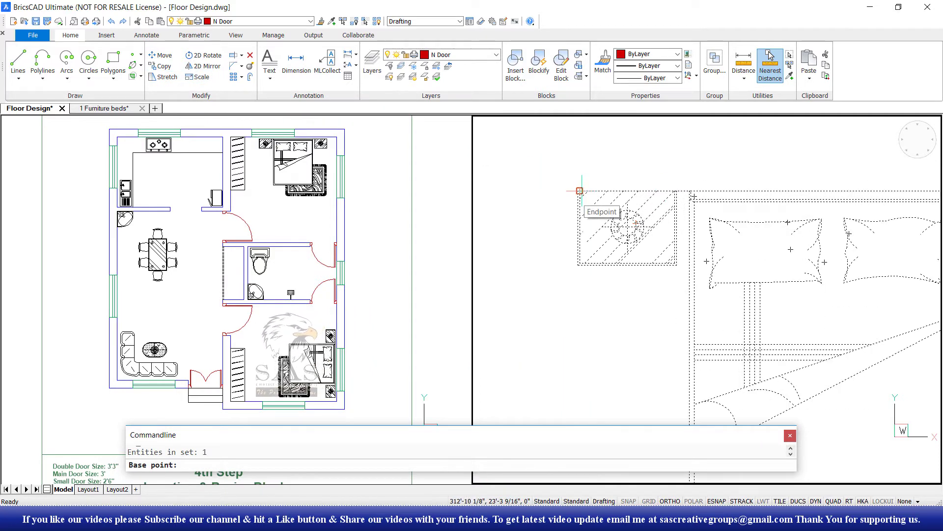
left_click(579, 191)
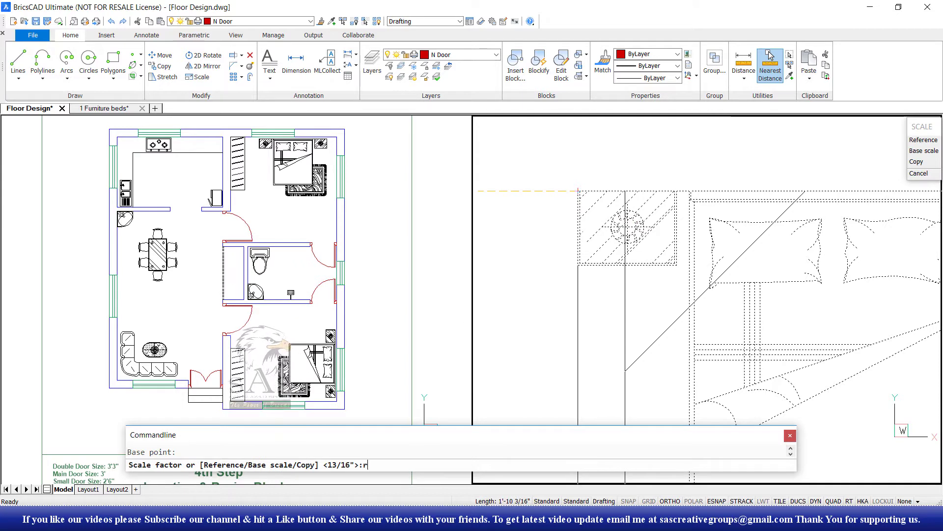
type("r")
key("Return")
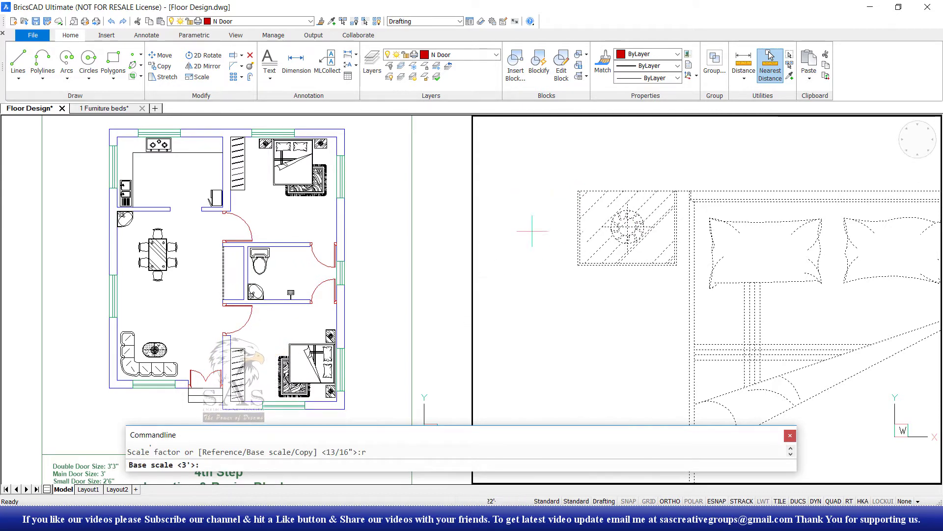
left_click(578, 191)
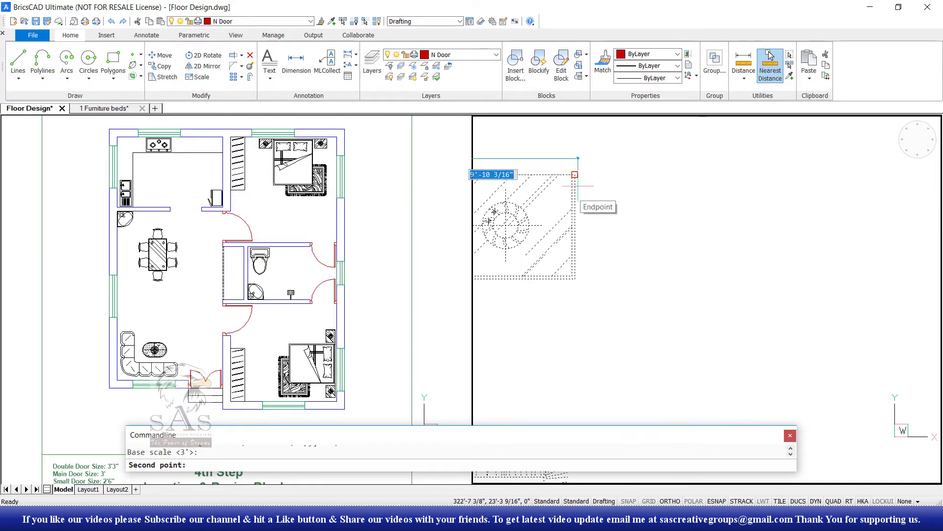
left_click(572, 174)
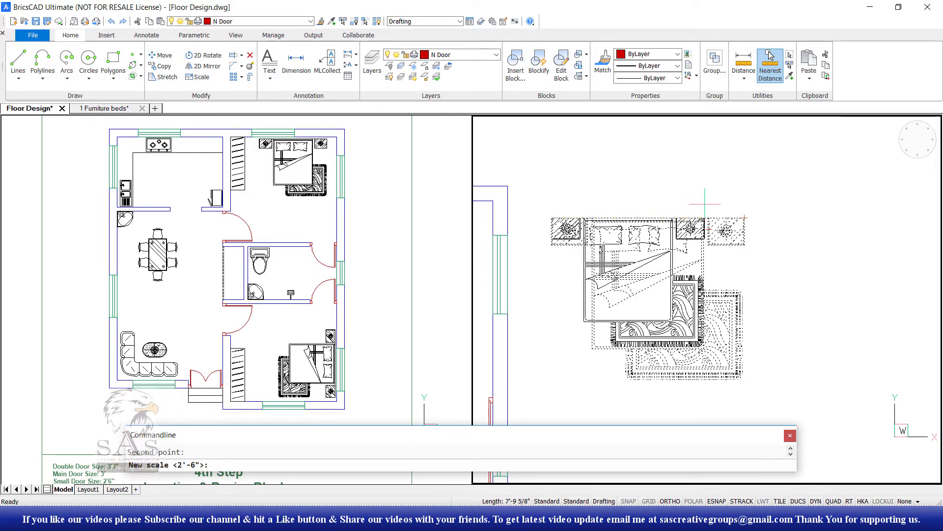
type("6'5")
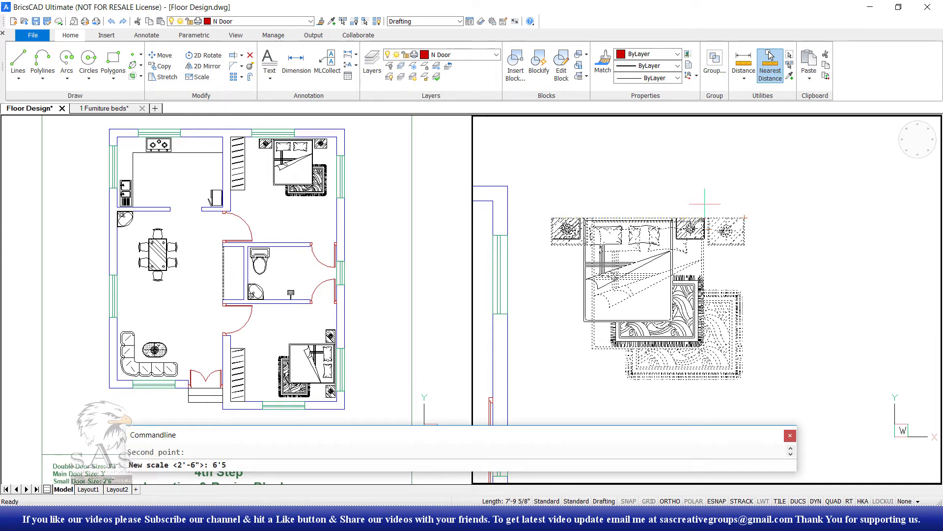
key("Return")
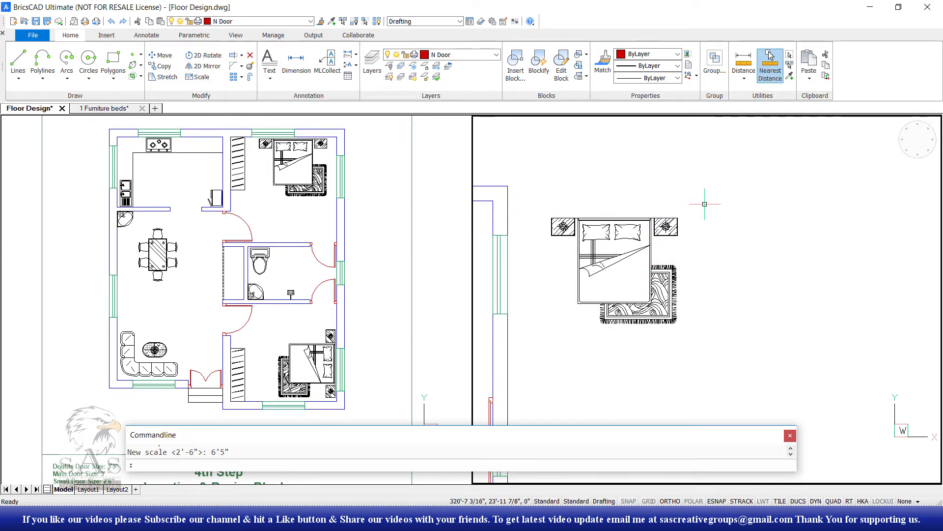
Move the resized bed toward the upper bedroom with ortho locking turned off
left_click(712, 187)
left_click(575, 378)
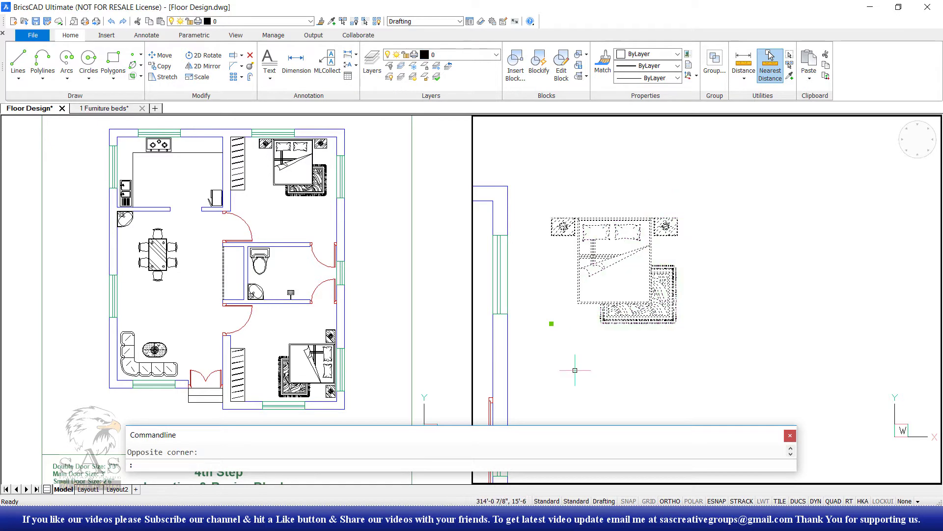
type("m")
key("Return")
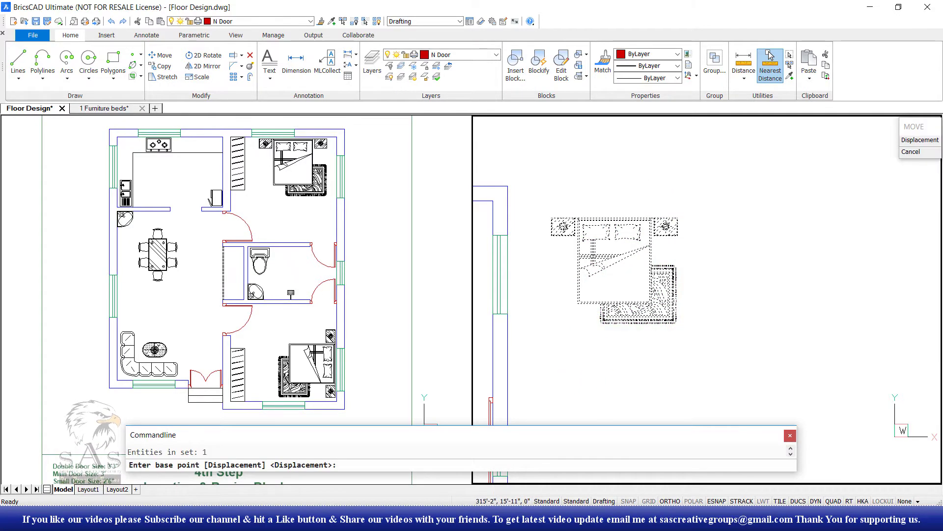
left_click(614, 216)
scroll(614, 216, "down", 3)
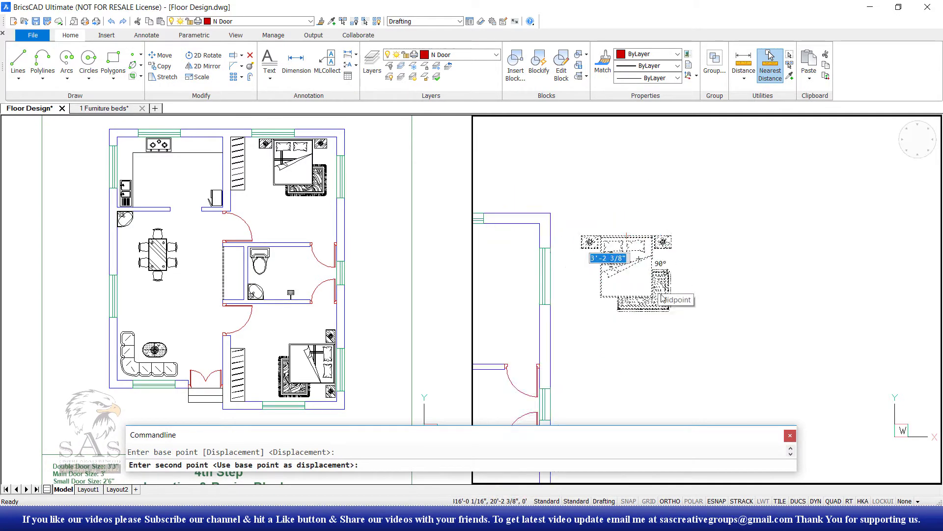
left_click(672, 501)
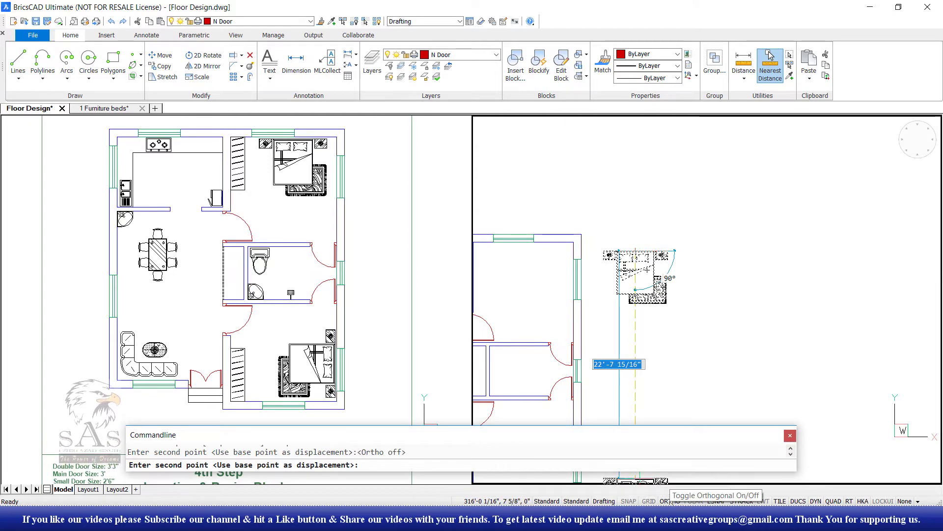
Pan the empty plan into position and make the furnished reference viewport active
scroll(634, 245, "up", 2)
scroll(646, 244, "up", 3)
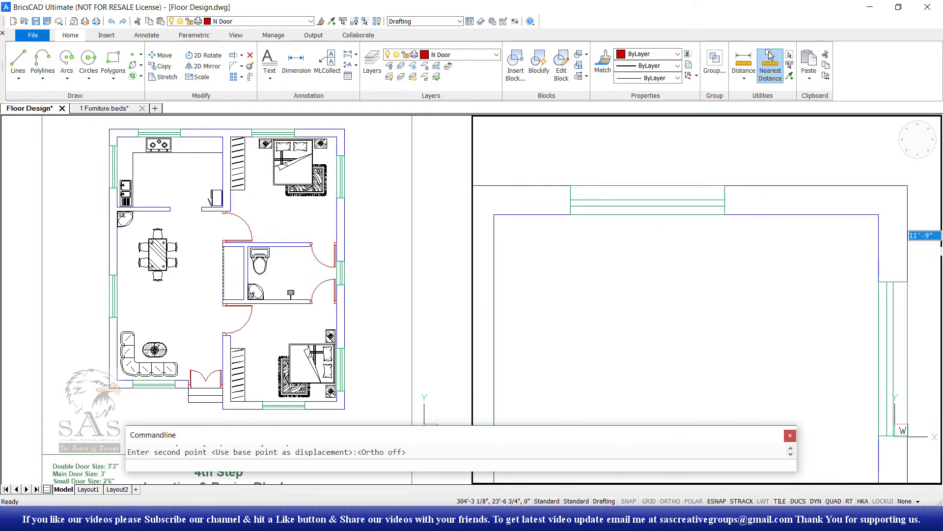
scroll(642, 241, "up", 2)
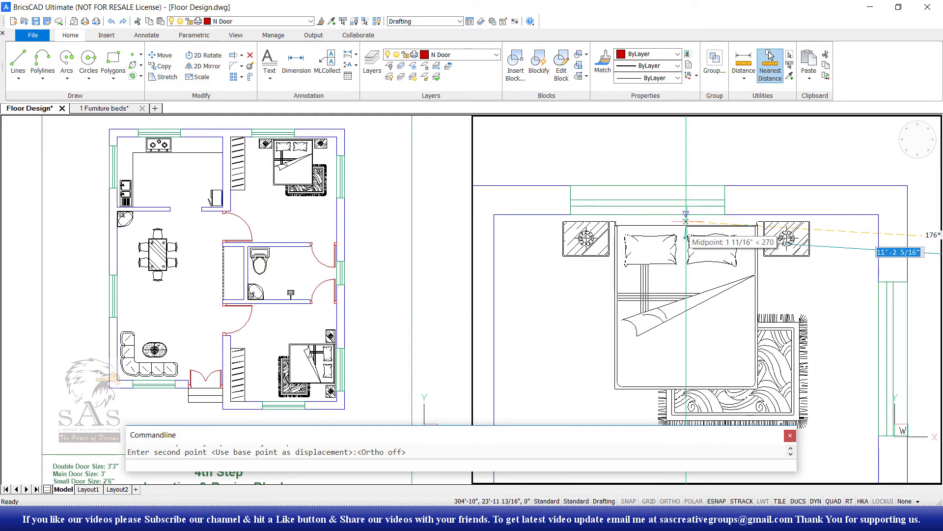
scroll(686, 238, "down", 3)
key("Escape")
scroll(661, 357, "down", 2)
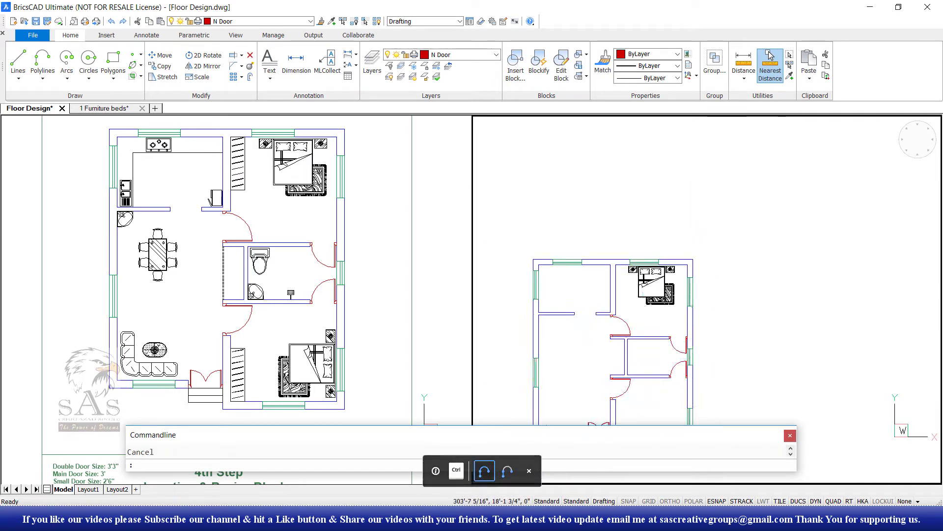
middle_click_drag(661, 357, 644, 297)
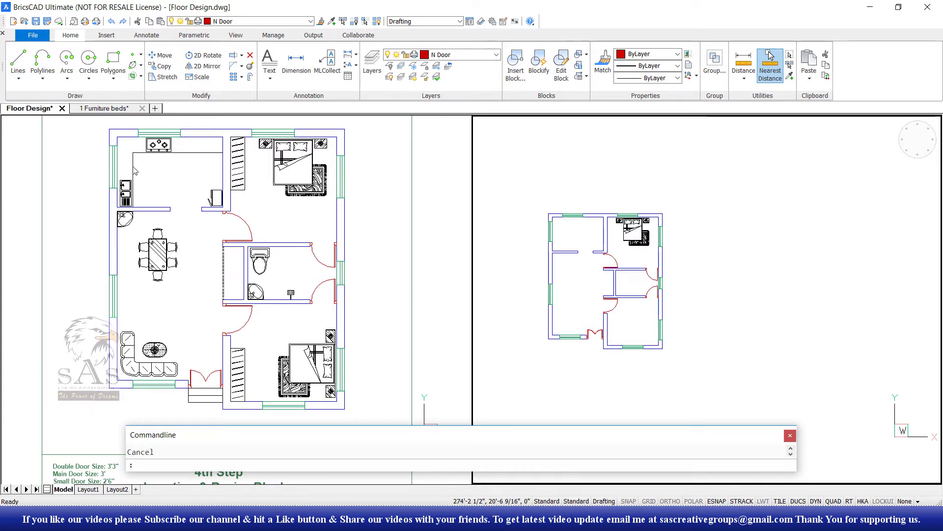
key("ctrl+a")
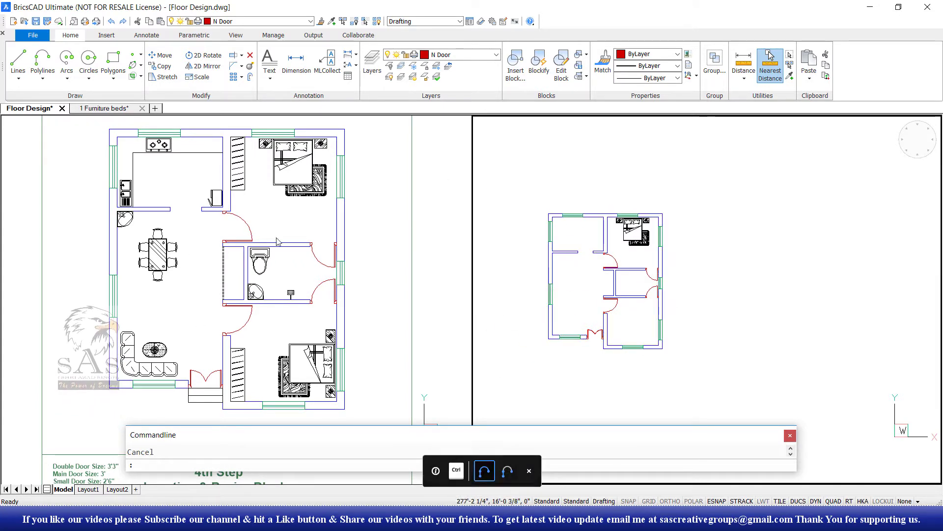
left_click(246, 207)
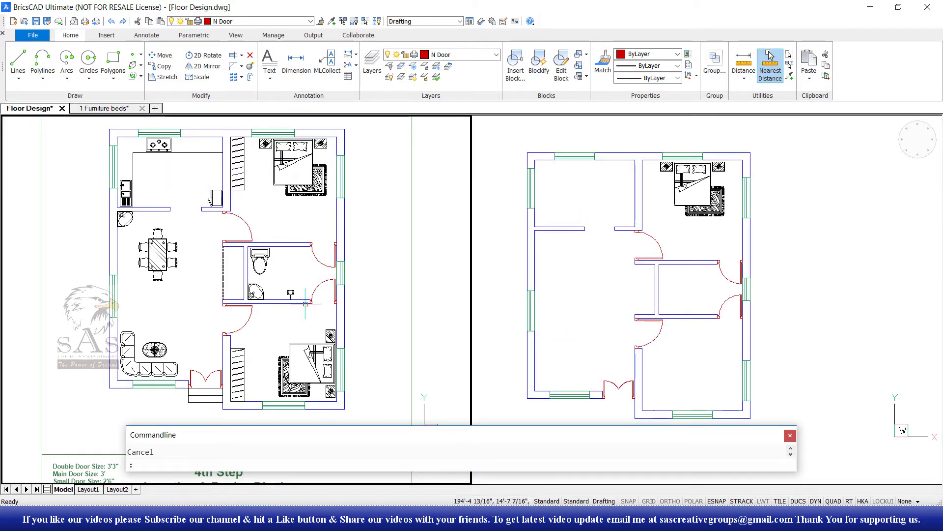
Select the reference plan's furniture and copy it from the top-left wall corner
left_click(172, 189)
left_click(115, 131)
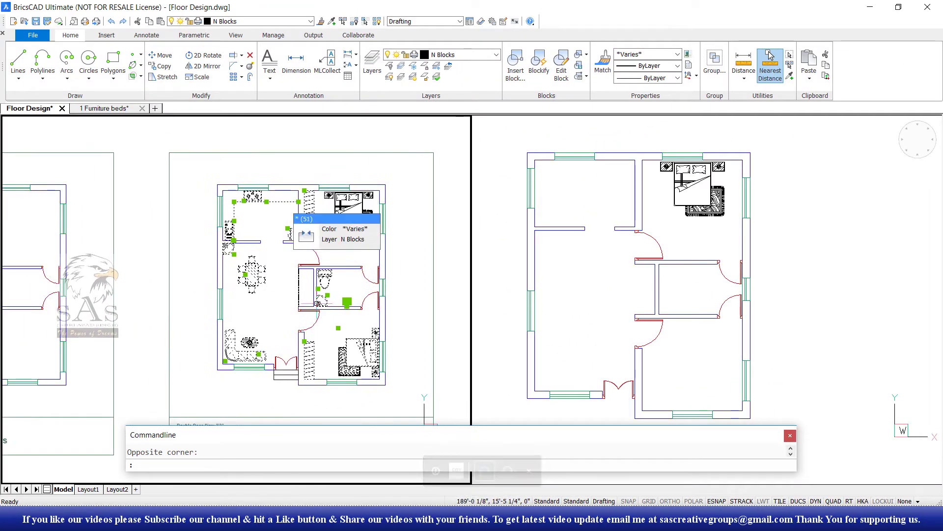
left_click(165, 66)
scroll(279, 205, "up", 4)
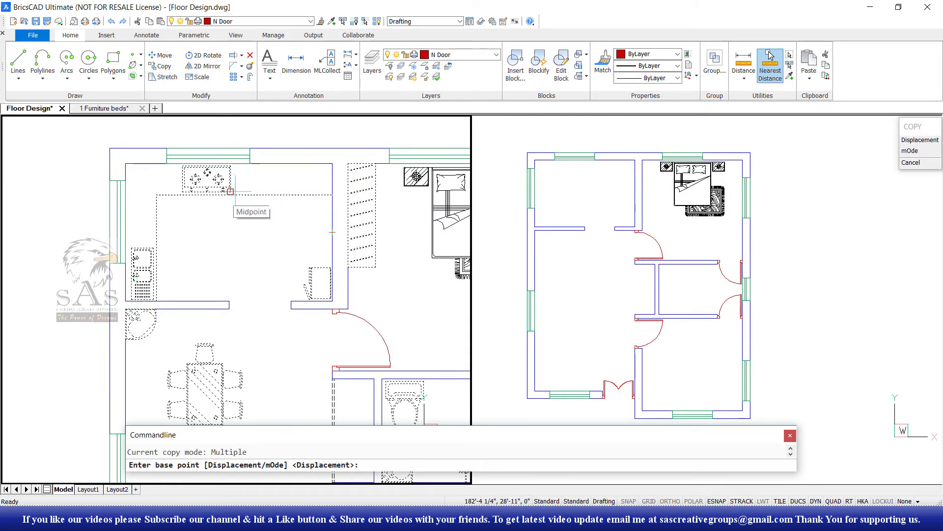
left_click(126, 163)
Place the furniture copy at the matching corner of the empty plan
scroll(125, 163, "down", 6)
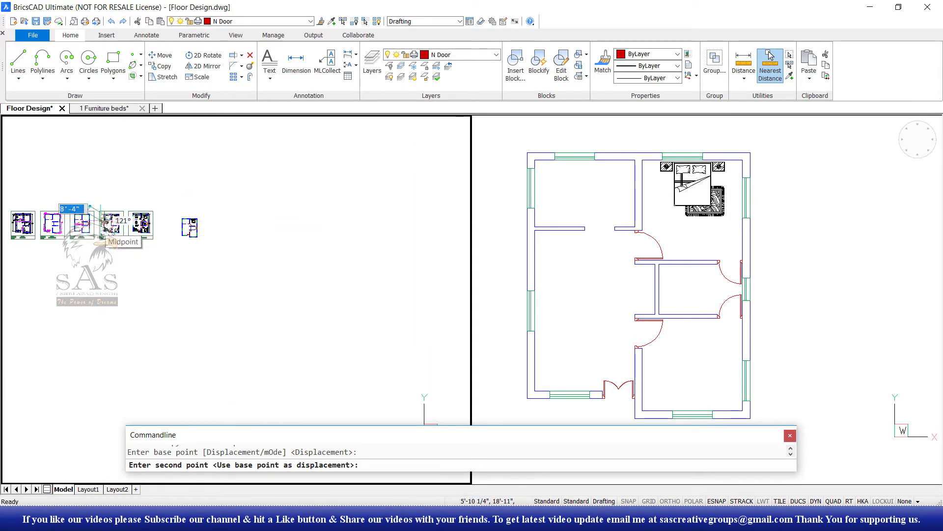
scroll(246, 241, "up", 5)
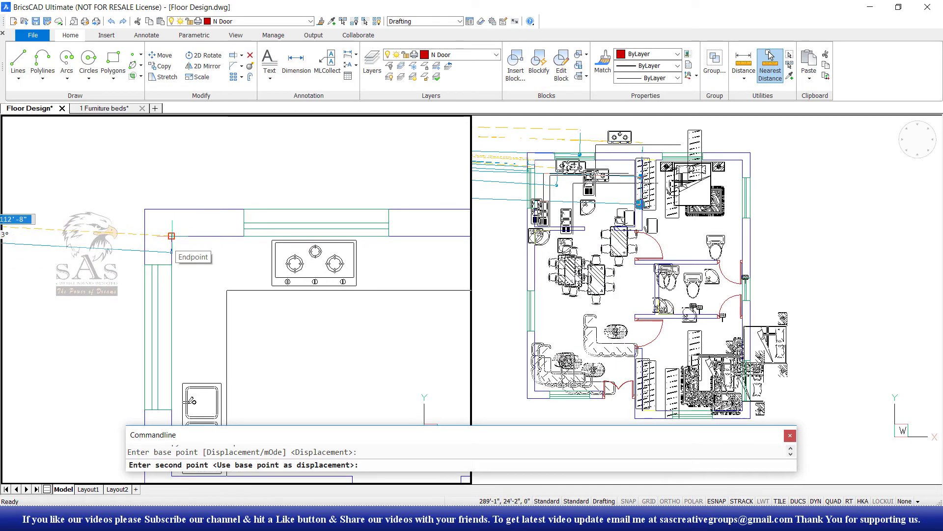
left_click(171, 236)
key("Escape")
scroll(275, 246, "down", 3)
scroll(281, 261, "down", 2)
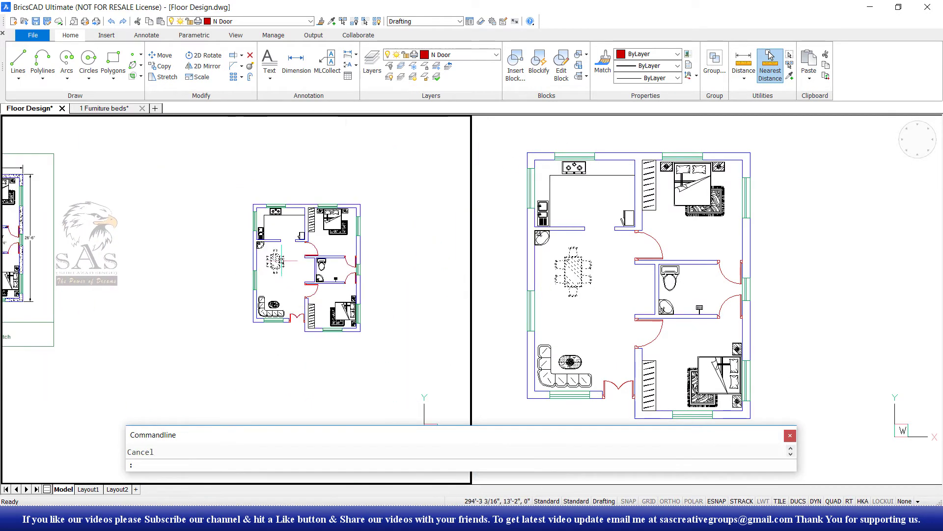
scroll(221, 246, "down", 2)
scroll(221, 246, "up", 3)
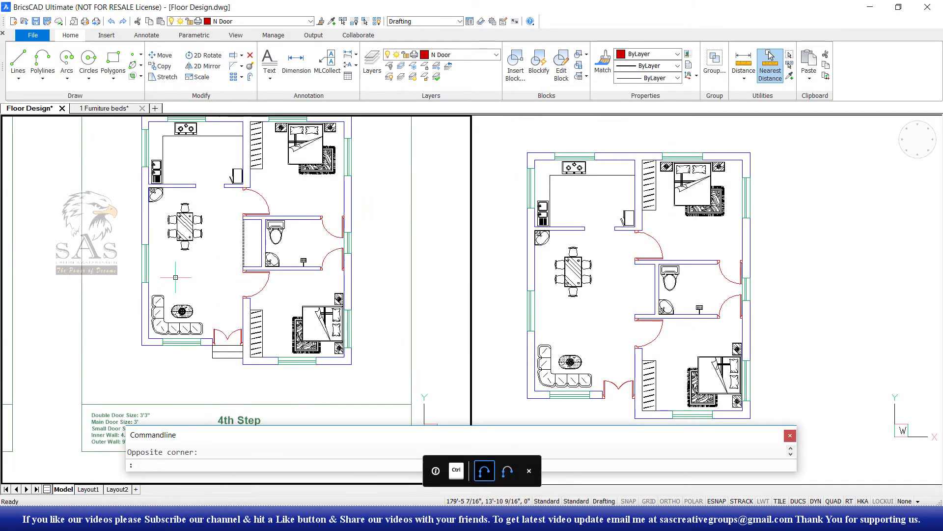
scroll(221, 246, "down", 2)
scroll(221, 246, "up", 1)
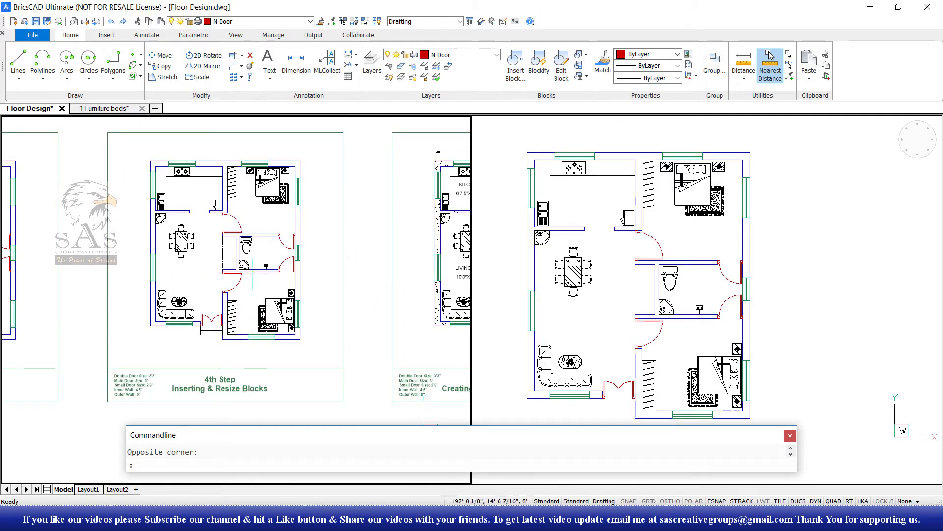
scroll(610, 269, "down", 3)
Pan and zoom the left viewport to the 5th Step reference plan, then activate the right viewport
scroll(595, 278, "up", 3)
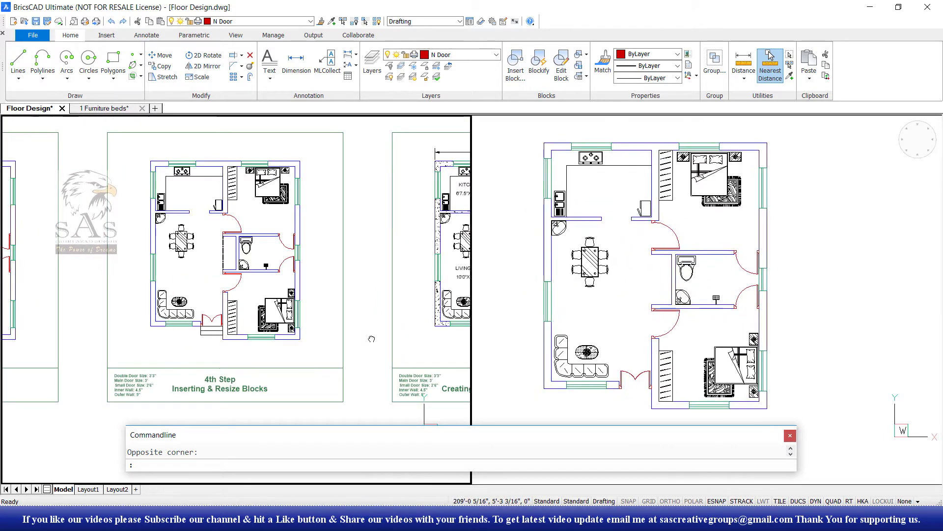
middle_click_drag(371, 339, 162, 335)
scroll(307, 311, "up", 2)
scroll(336, 300, "down", 2)
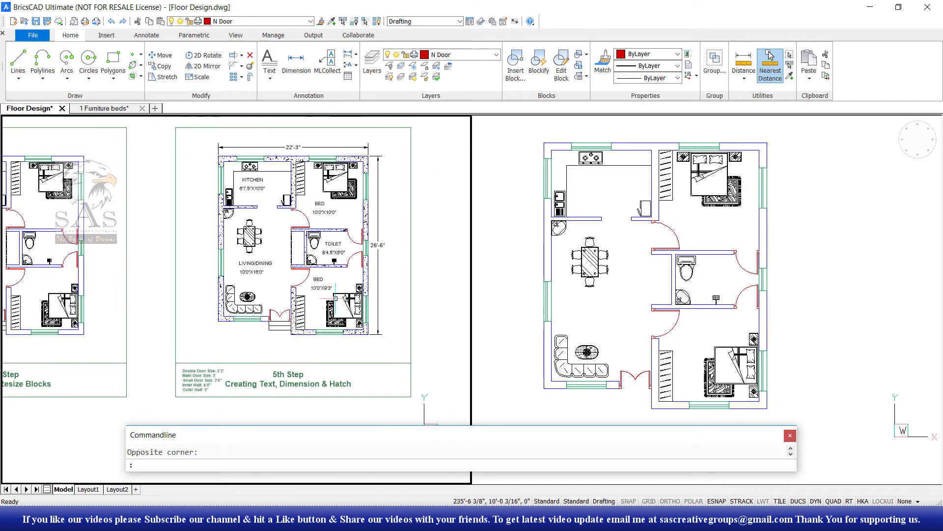
scroll(348, 213, "up", 2)
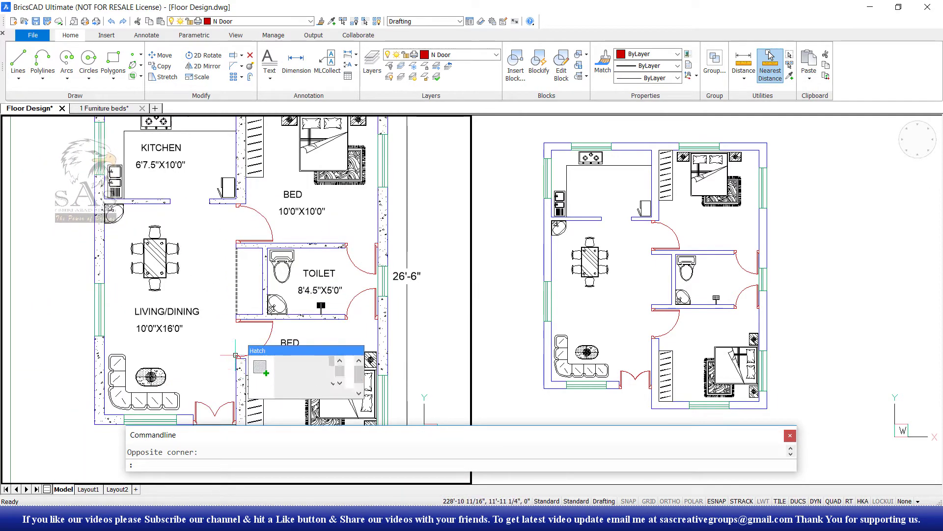
key("Escape")
scroll(287, 249, "down", 2)
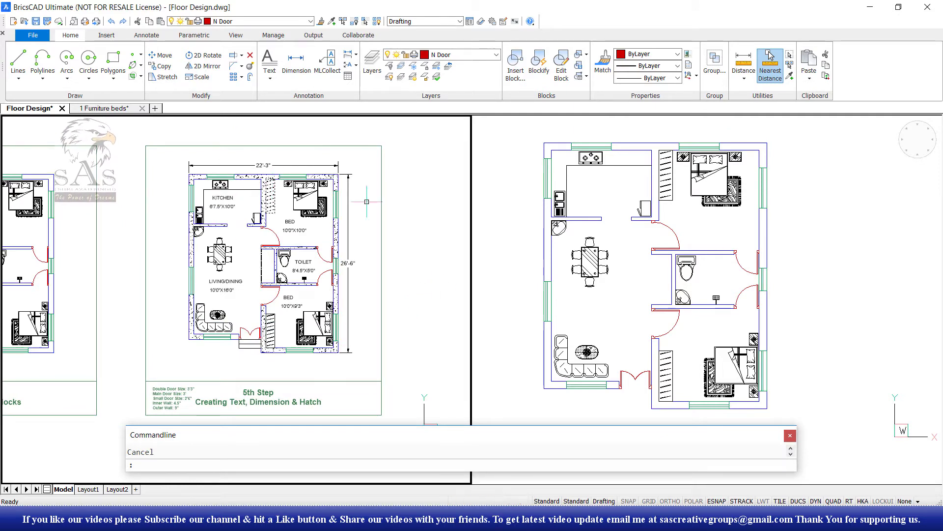
left_click(626, 267)
key("Escape")
scroll(193, 188, "up", 2)
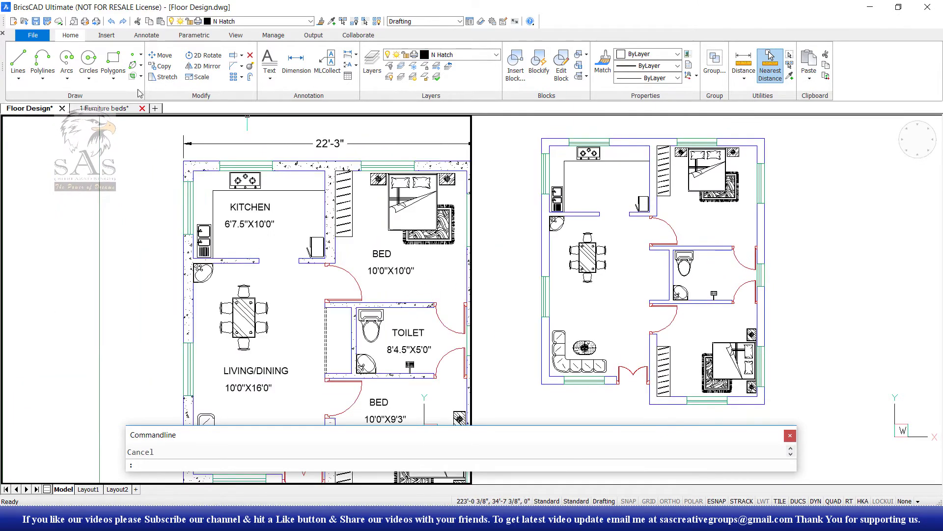
left_click(559, 287)
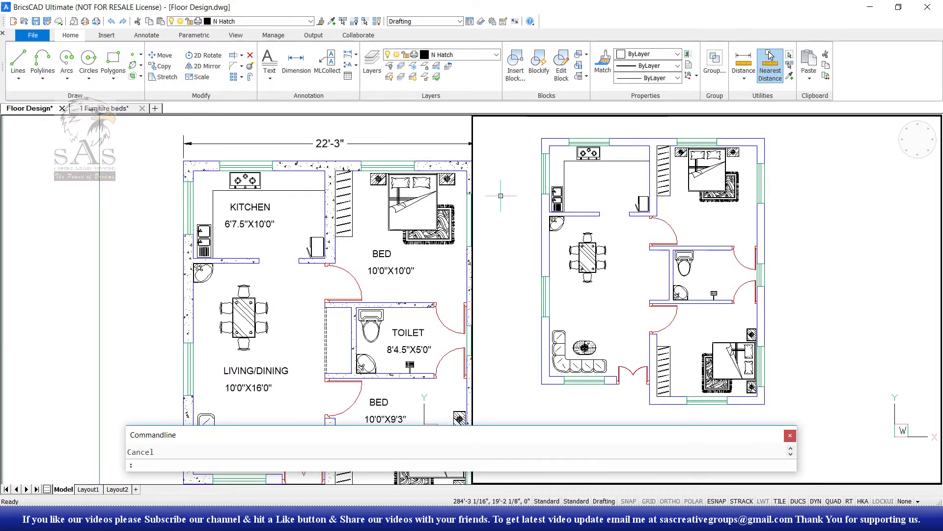
Keep N Hatch as the current layer and start a hatch using pick points
left_click(475, 54)
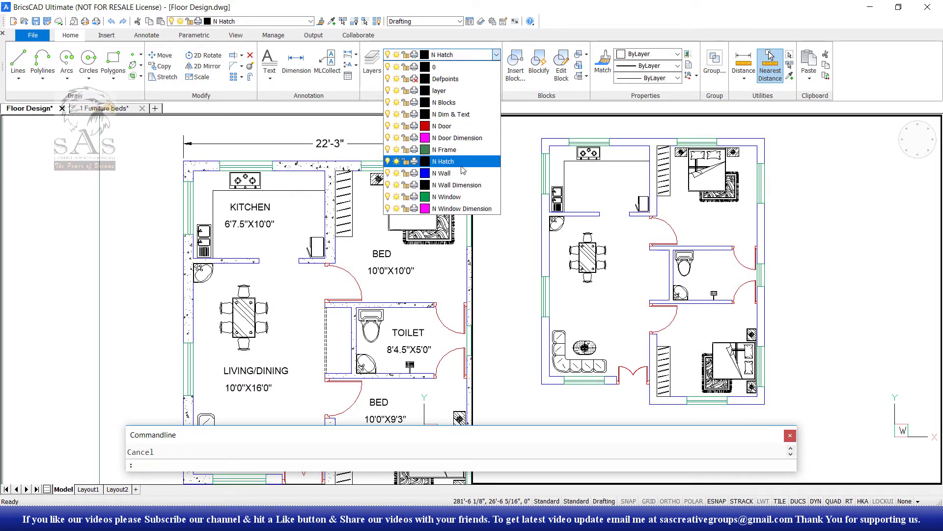
left_click(495, 208)
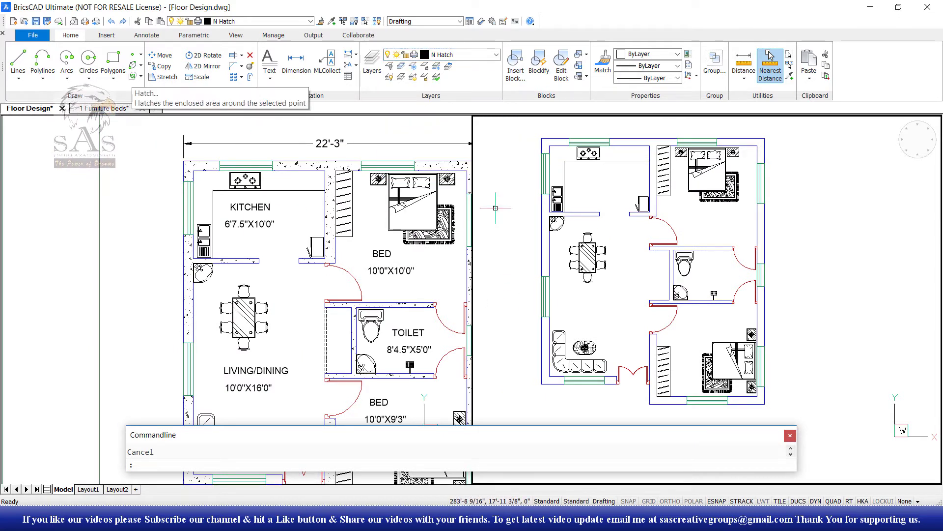
left_click(131, 77)
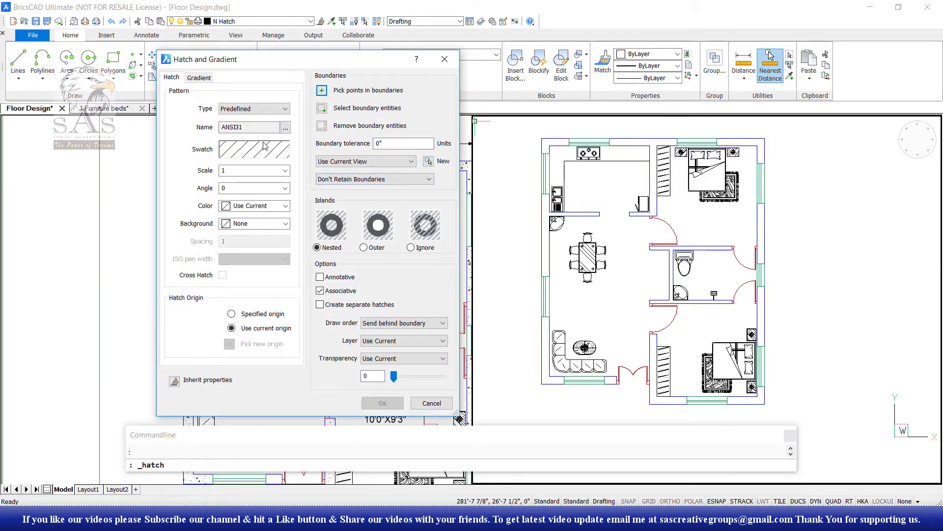
left_click(321, 91)
Pick inside the furnished plan's wall bands, including the lower bedroom walls
scroll(794, 202, "up", 2)
scroll(794, 202, "up", 2)
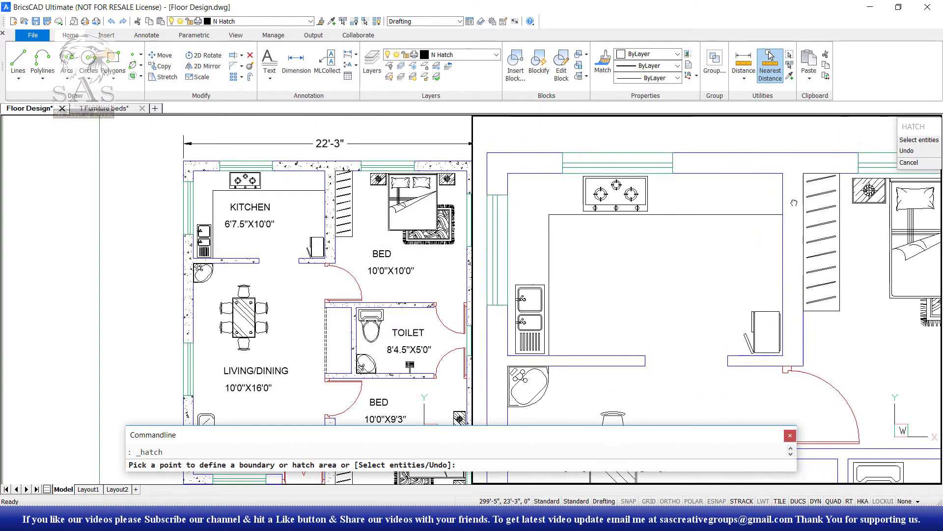
scroll(496, 197, "down", 2)
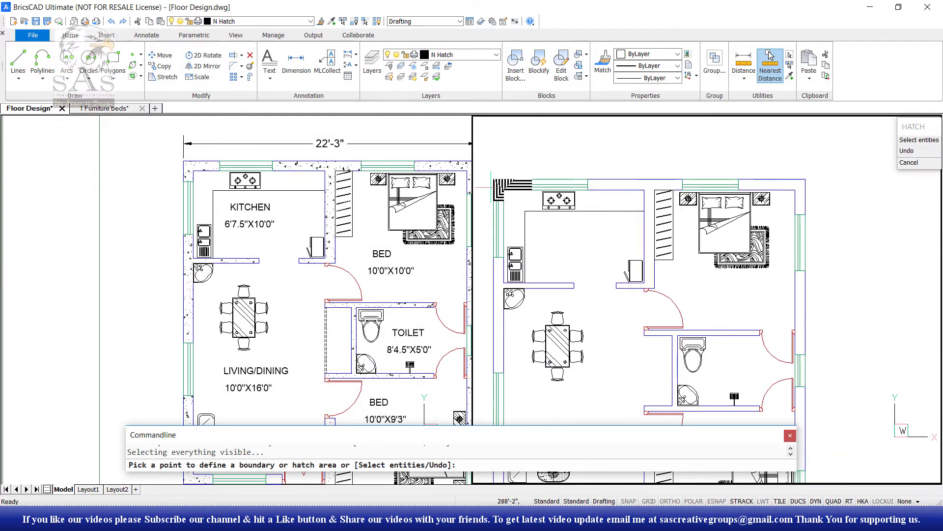
scroll(647, 161, "up", 3)
left_click(635, 175)
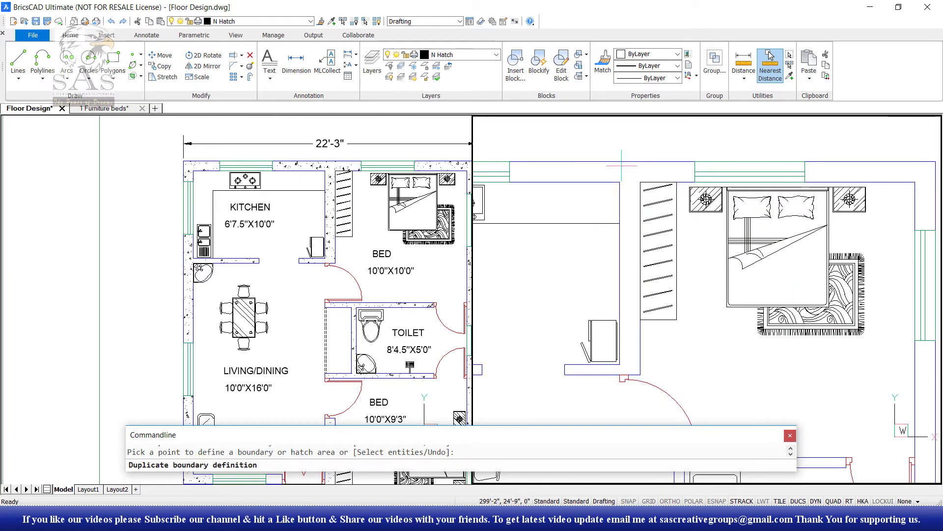
scroll(631, 196, "down", 3)
scroll(631, 205, "up", 3)
scroll(771, 190, "up", 2)
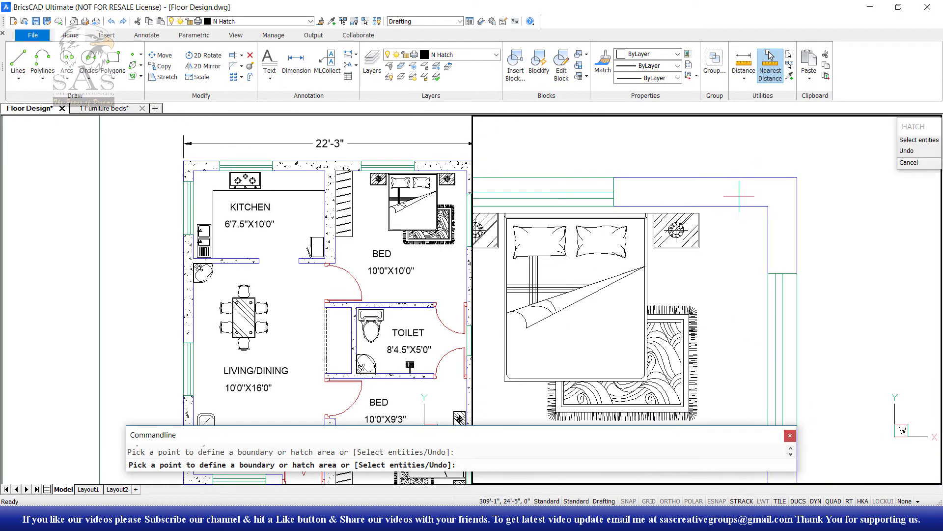
scroll(739, 196, "down", 3)
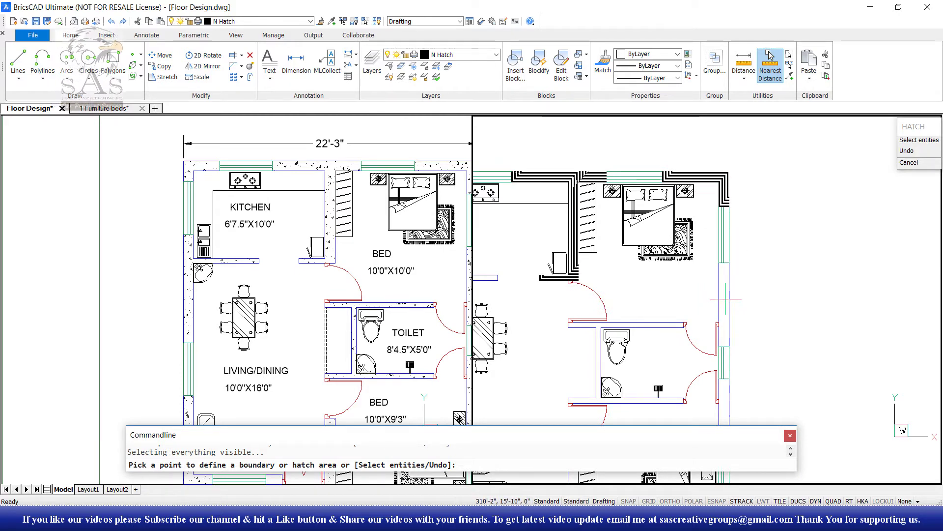
mouse_move(742, 392)
middle_mouse_down()
mouse_move(712, 264)
mouse_move(712, 286)
middle_mouse_up()
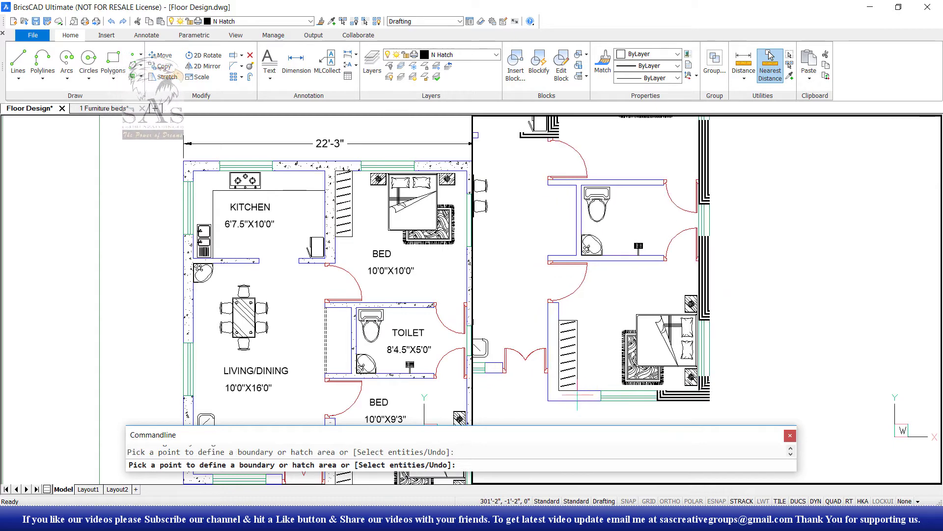
scroll(584, 259, "up", 3)
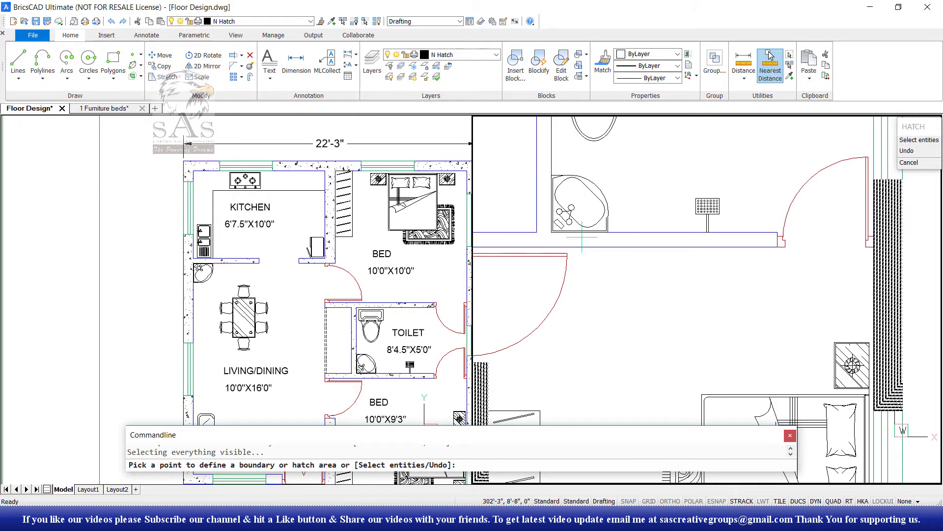
scroll(582, 256, "down", 2)
scroll(575, 250, "down", 2)
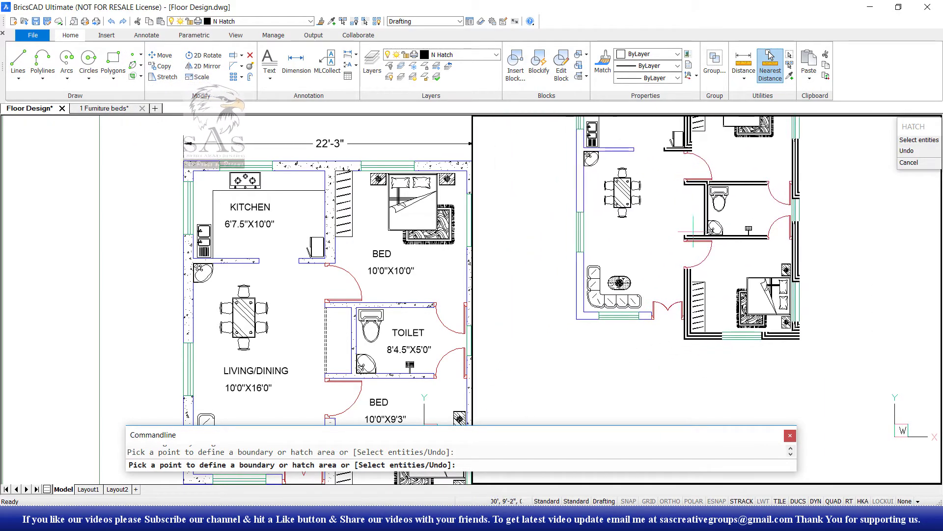
scroll(630, 313, "up", 2)
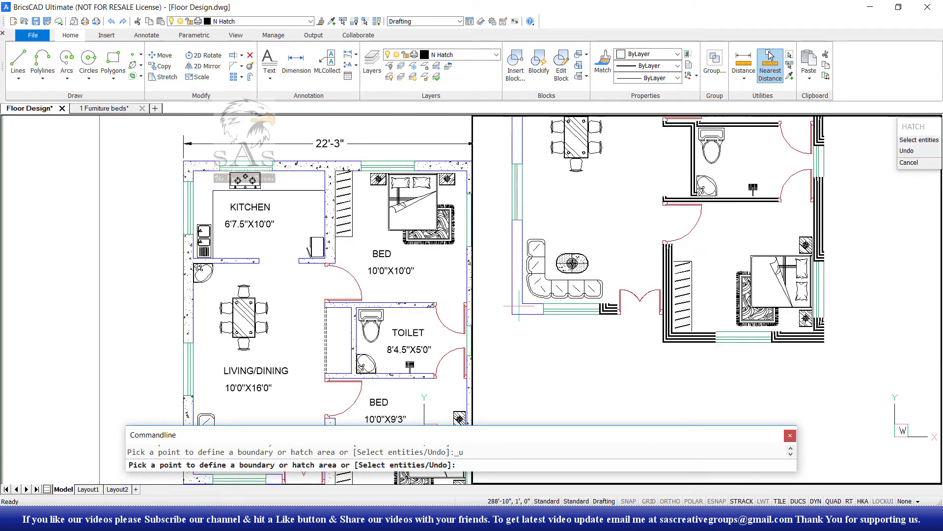
scroll(610, 295, "down", 3)
scroll(521, 223, "up", 2)
scroll(515, 218, "down", 1)
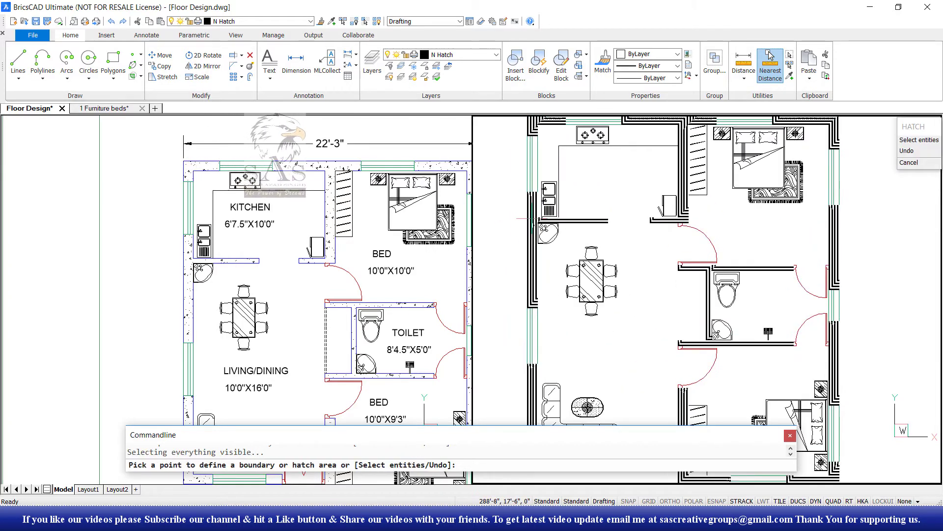
scroll(546, 224, "down", 2)
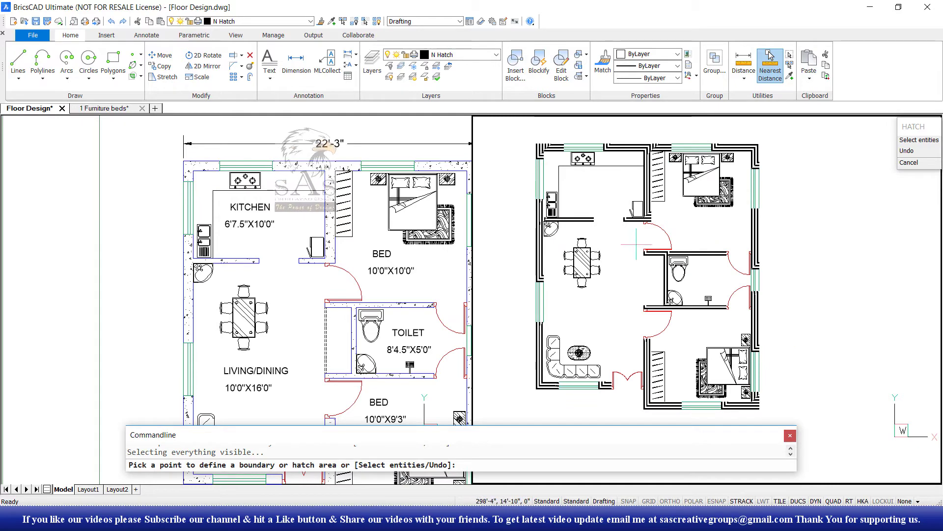
Set the hatch pattern to CONCRETE2 with a scale of 20
key("Return")
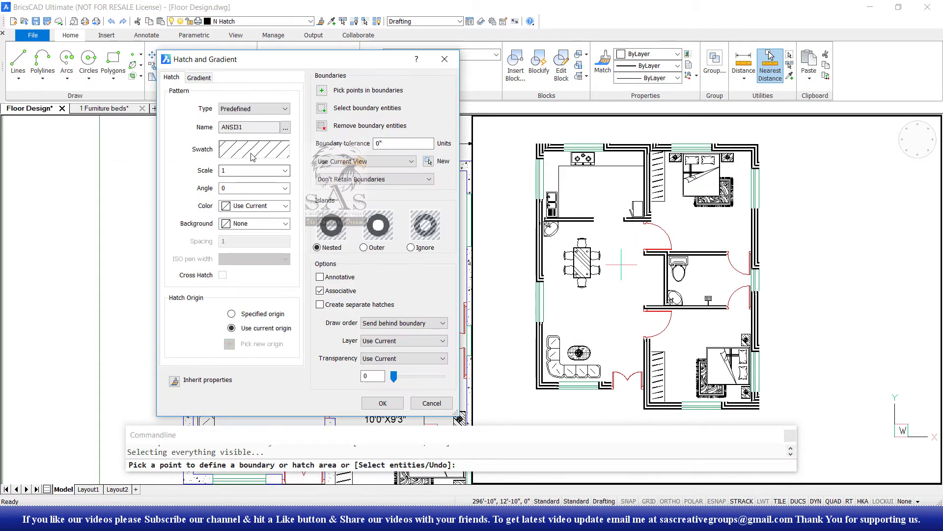
left_click(285, 127)
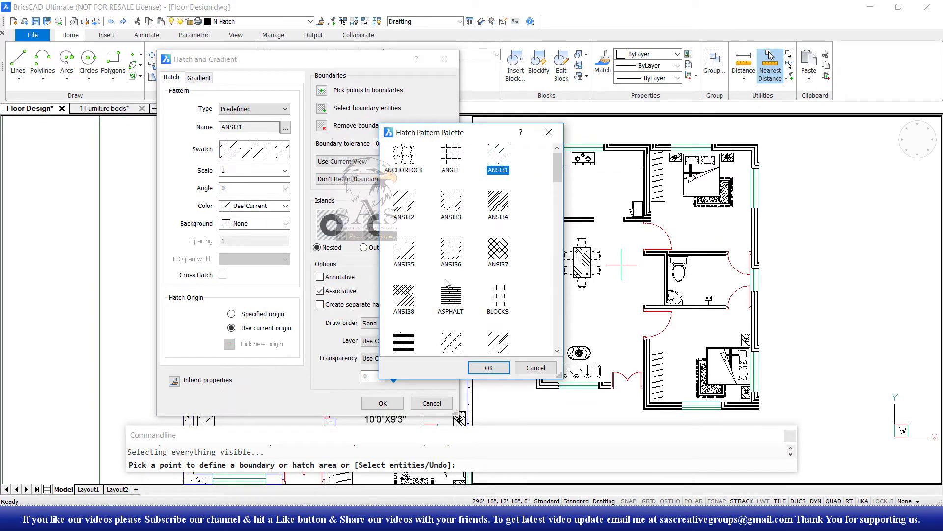
scroll(457, 290, "down", 2)
scroll(457, 290, "down", 3)
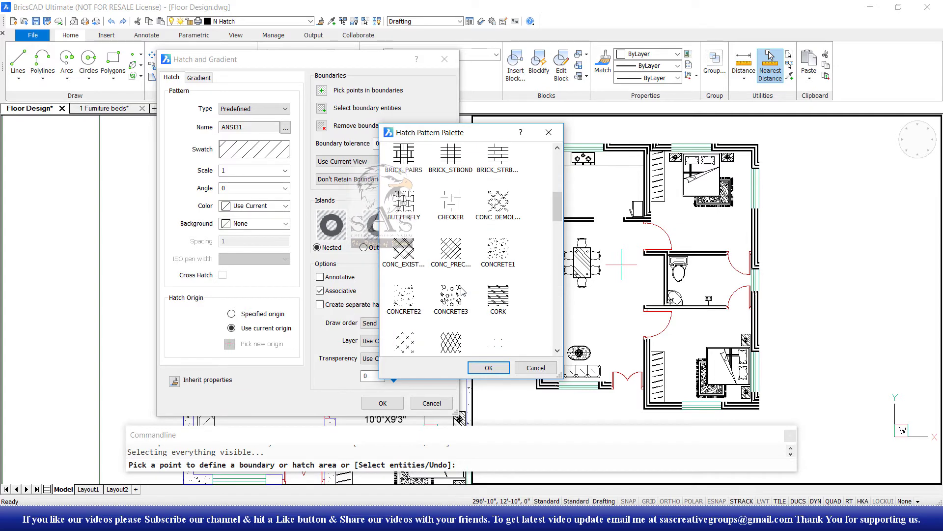
left_click(403, 297)
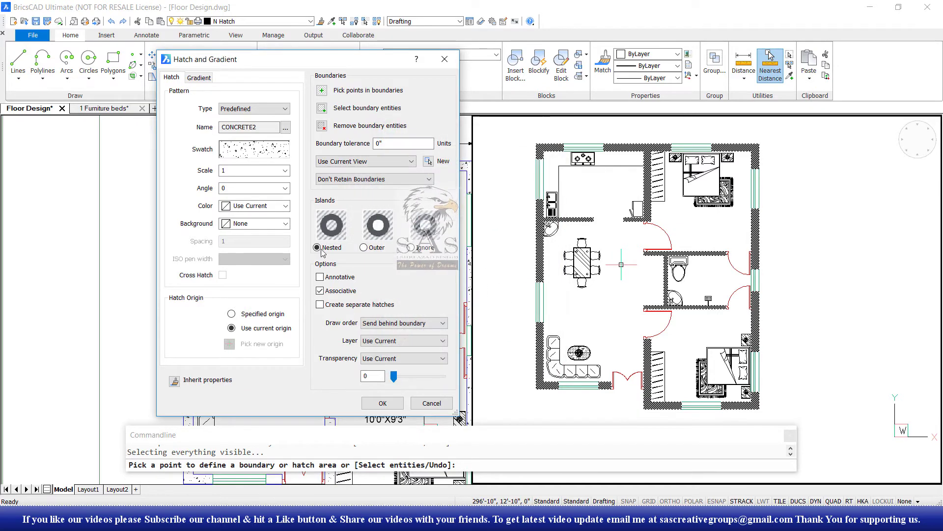
left_click(490, 367)
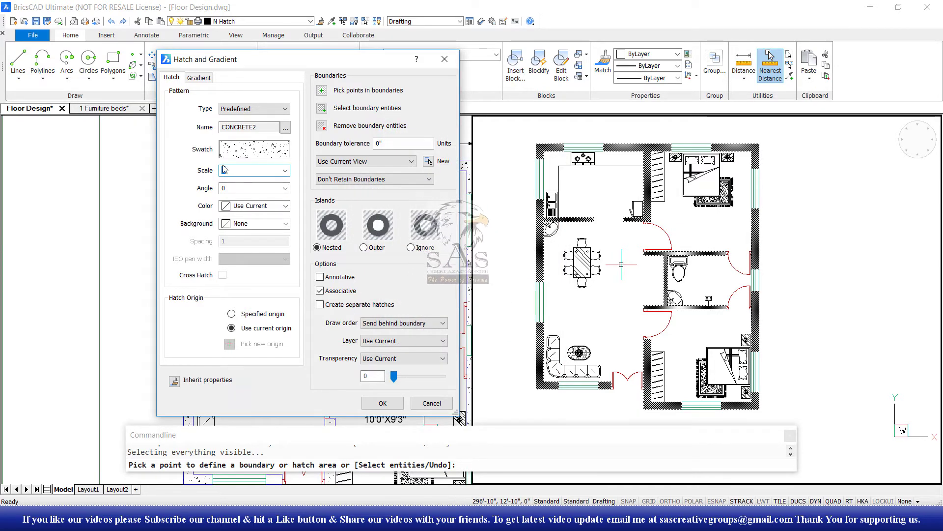
left_click_drag(224, 169, 274, 170)
type("20")
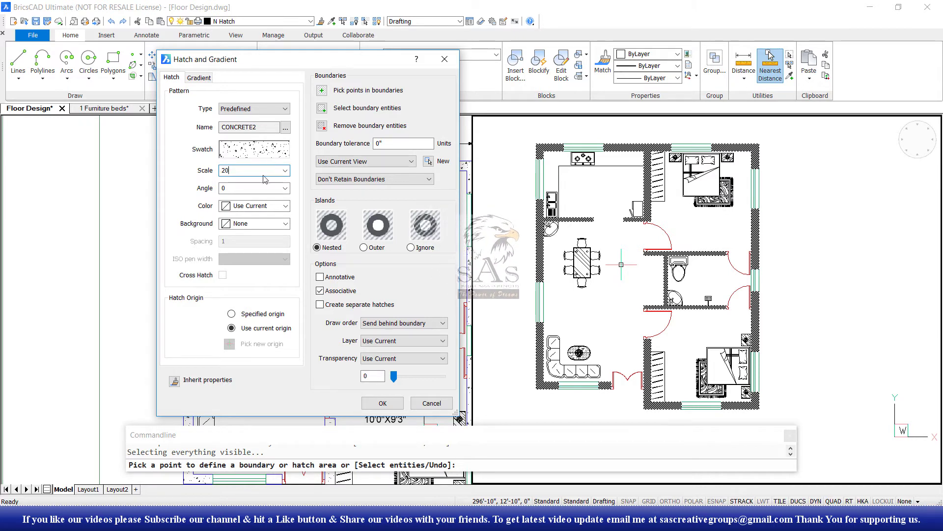
key("Tab")
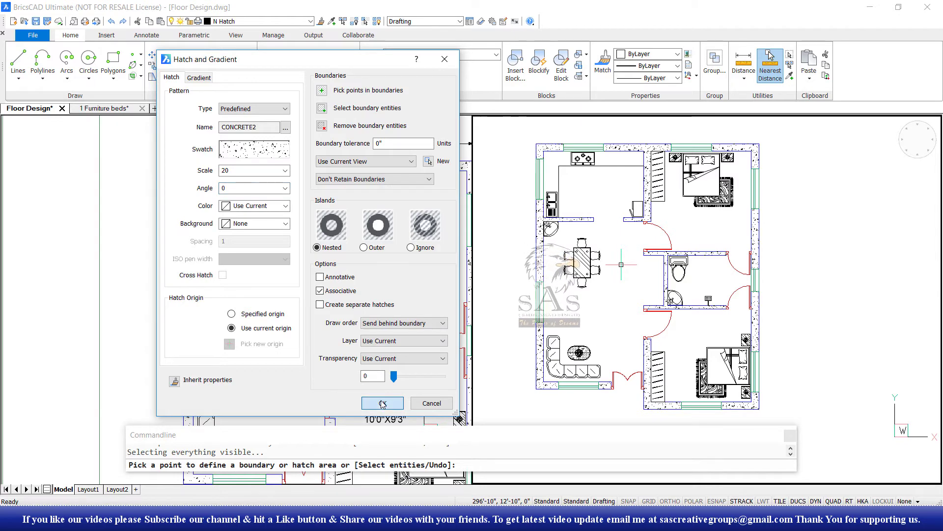
Apply the concrete hatch to the walls and end the hatch command
left_click(442, 457)
scroll(622, 264, "up", 3)
scroll(659, 236, "up", 2)
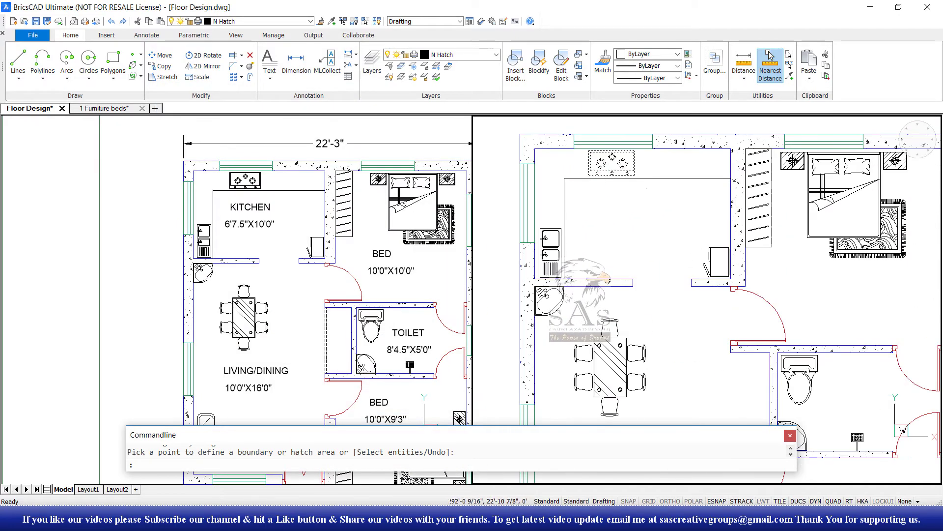
scroll(659, 236, "down", 1)
scroll(659, 236, "down", 2)
scroll(742, 294, "up", 2)
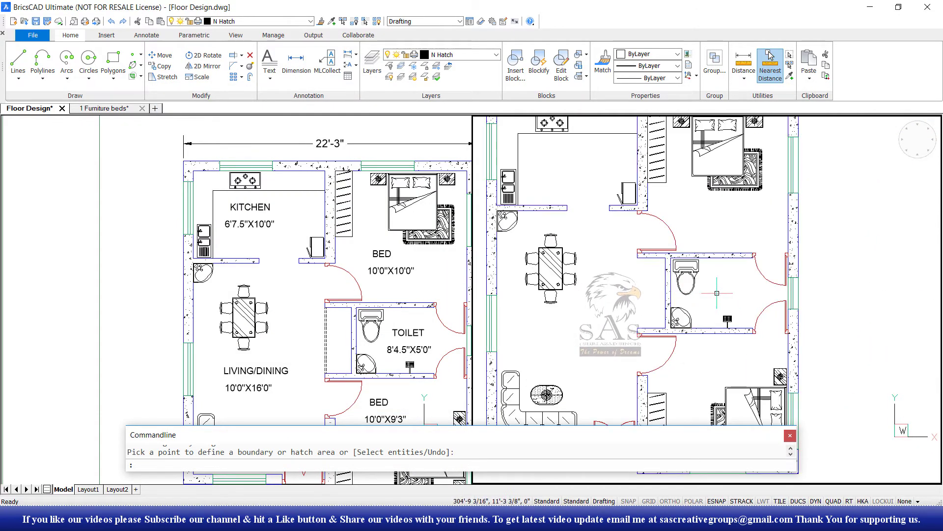
key("Escape")
scroll(540, 268, "down", 1)
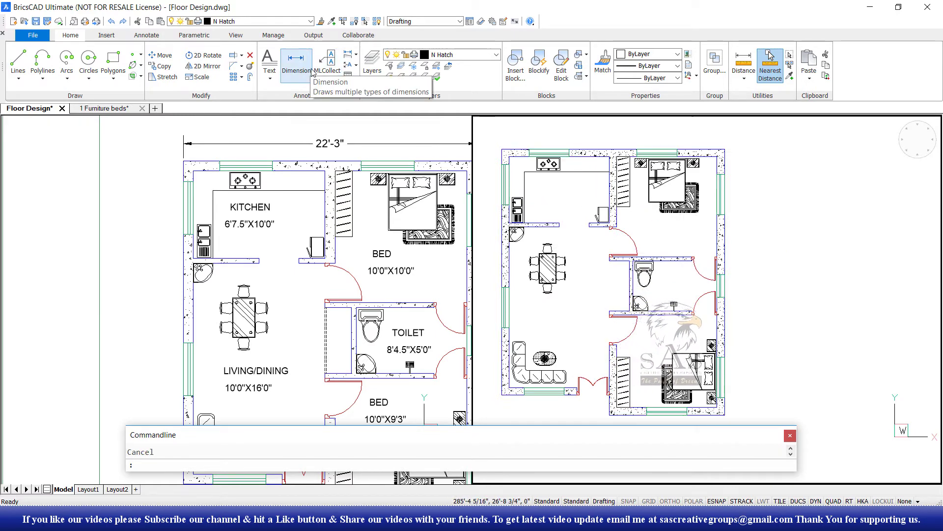
Dimension the top outer wall as 22'-3" above the plan
left_click(296, 68)
scroll(589, 149, "up", 2)
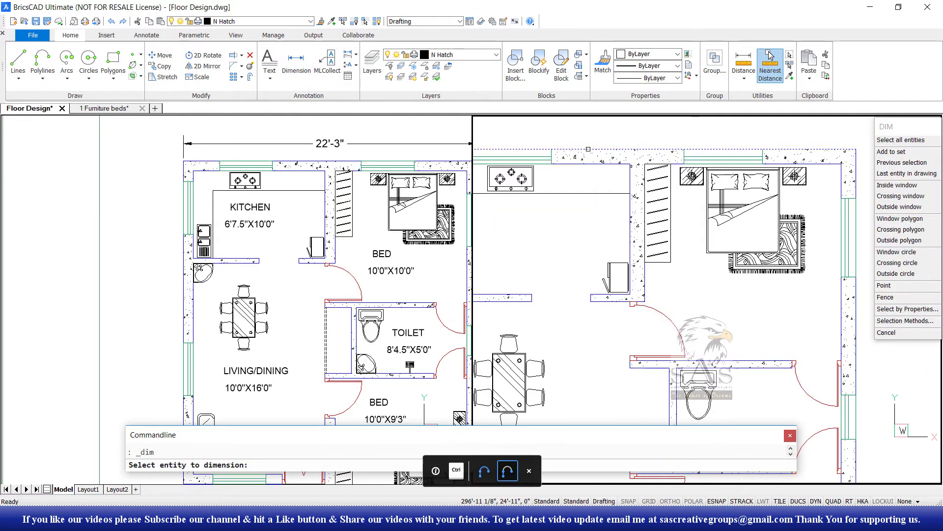
left_click(589, 149)
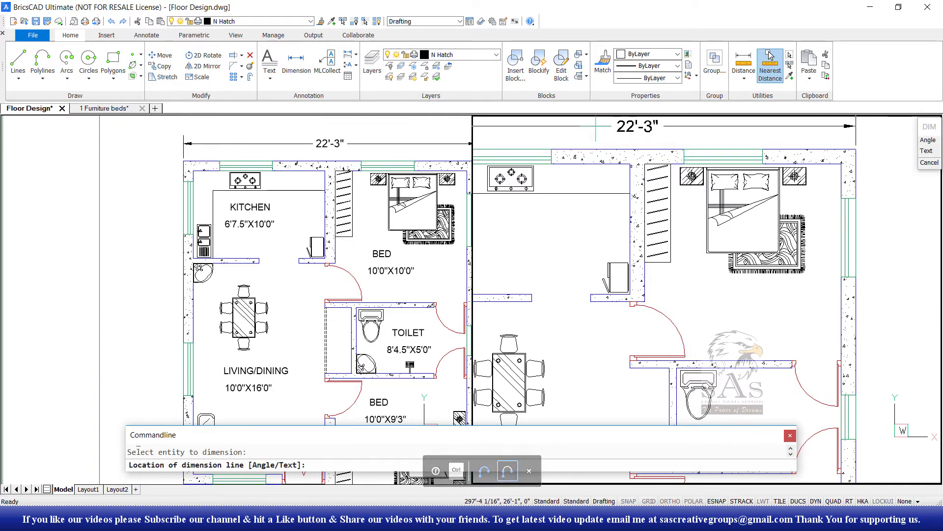
left_click(596, 126)
scroll(568, 175, "down", 3)
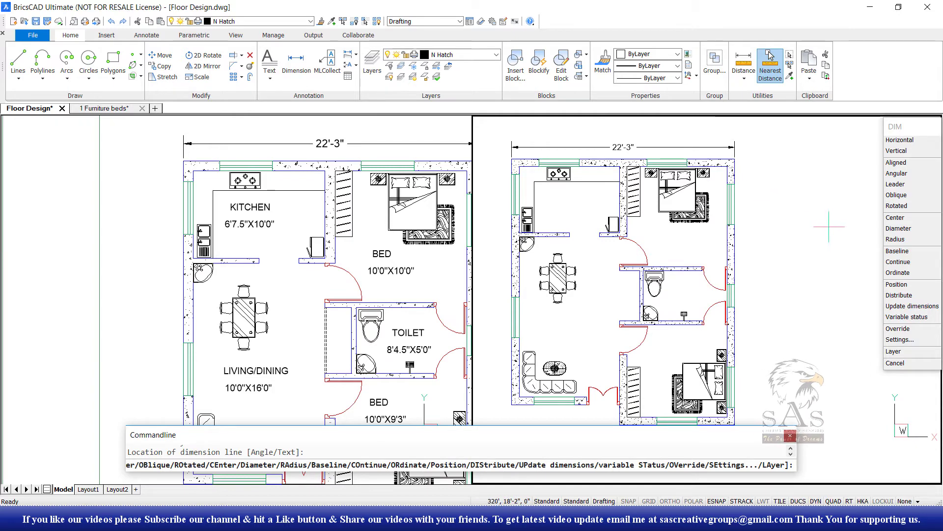
scroll(811, 221, "up", 2)
Dimension the right outer wall as 26'-6" beside the plan
right_click(637, 263)
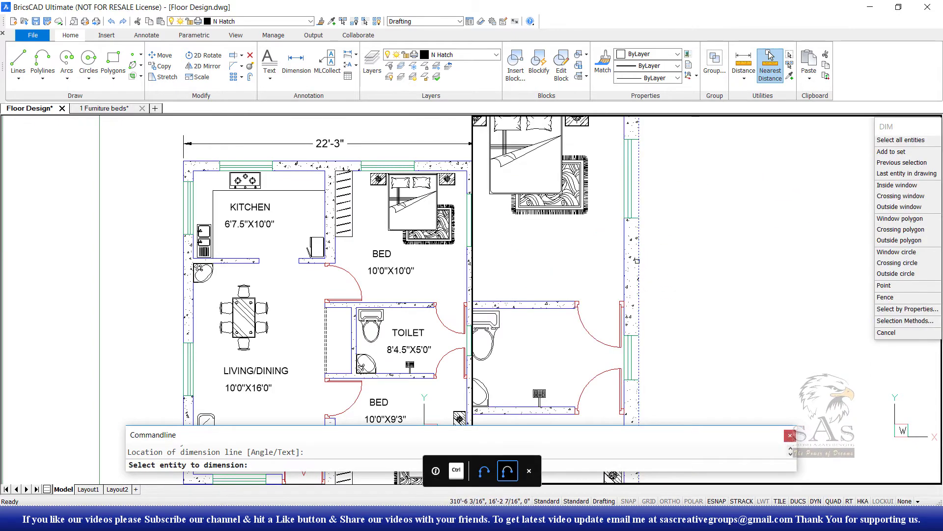
left_click(637, 261)
scroll(664, 295, "down", 3)
left_click(697, 317)
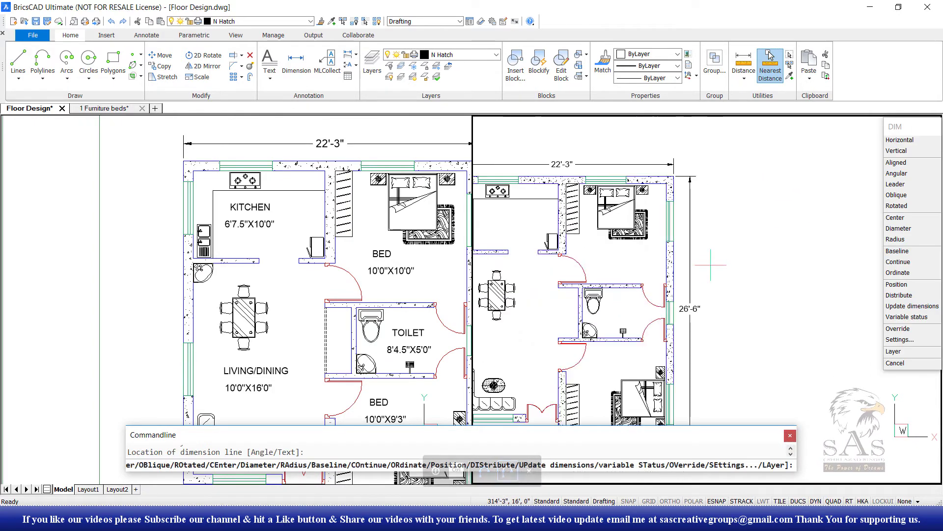
scroll(733, 295, "up", 2)
scroll(732, 295, "down", 1)
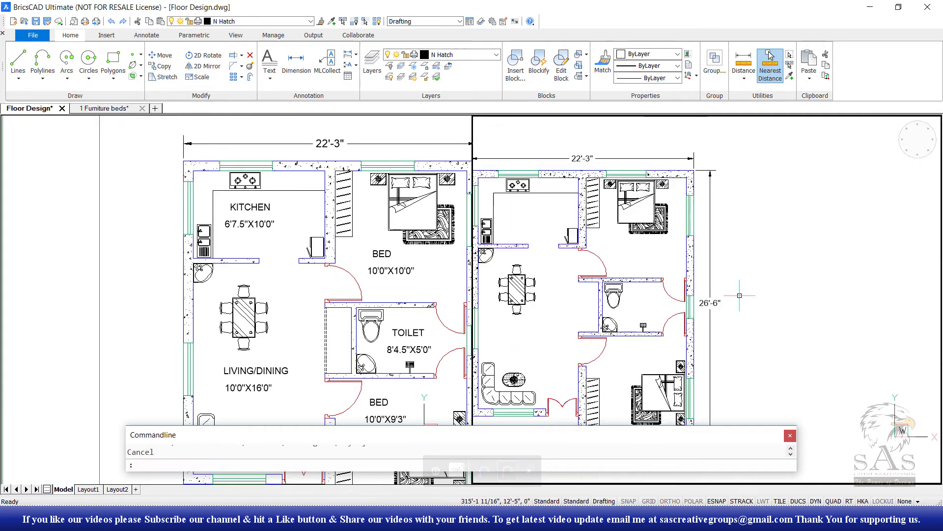
key("Escape")
Move the new overall dimensions onto the N Dim & Text layer and make that layer current
left_click(713, 320)
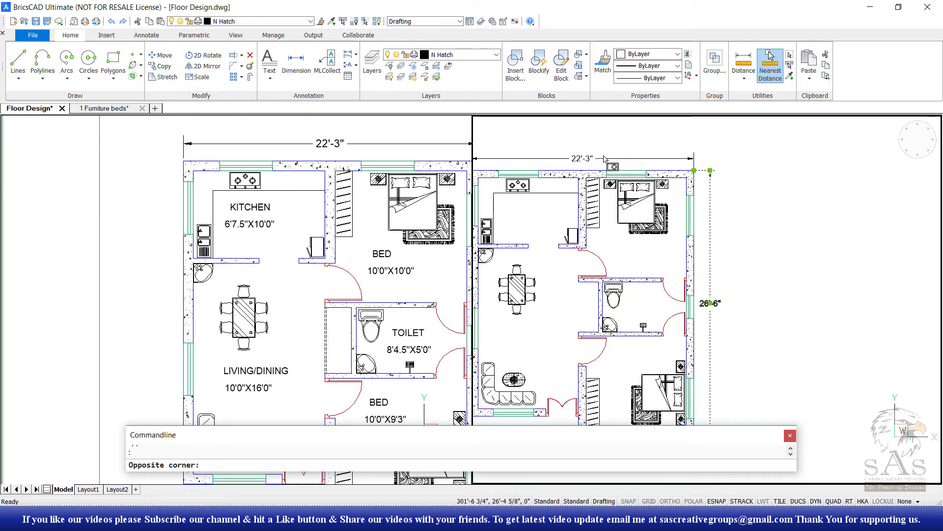
left_click(443, 58)
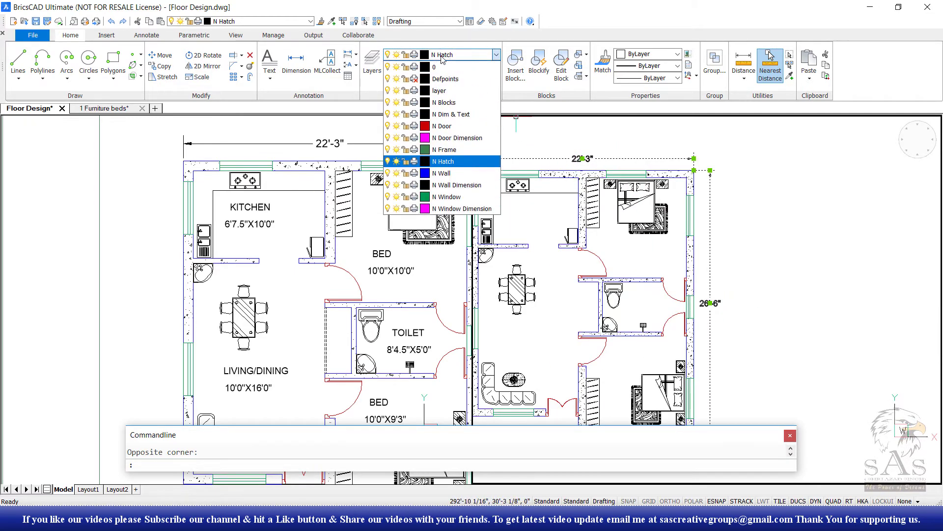
left_click(474, 119)
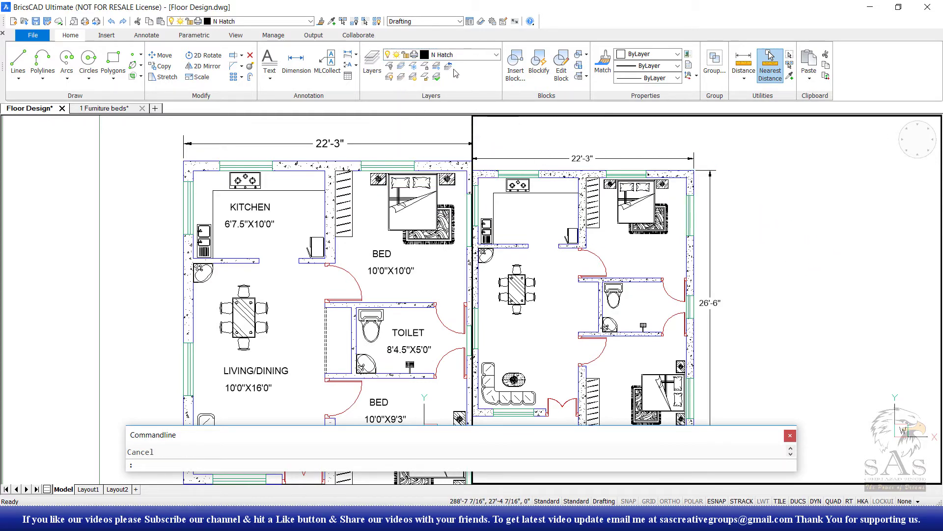
left_click(468, 55)
left_click(473, 103)
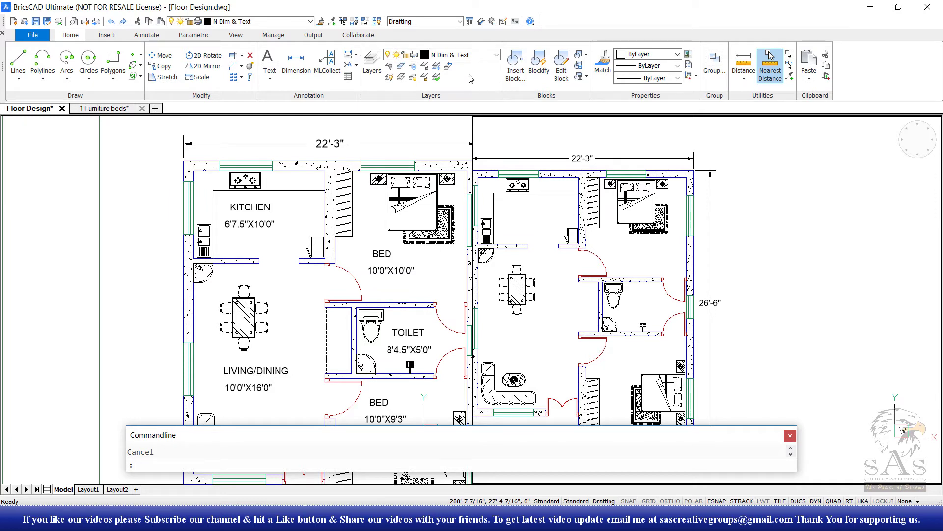
Draw a multiline text box in the kitchen with text height 7
left_click(778, 251)
left_click(269, 61)
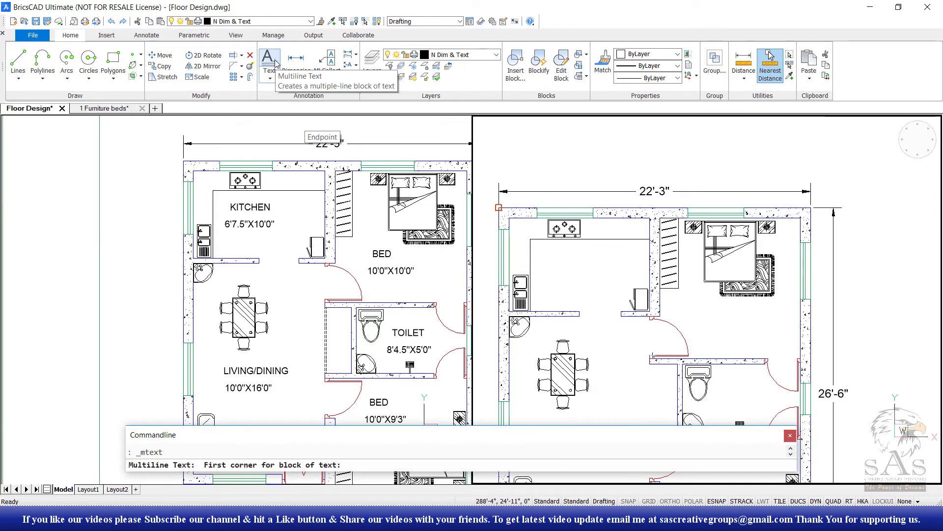
left_click(543, 255)
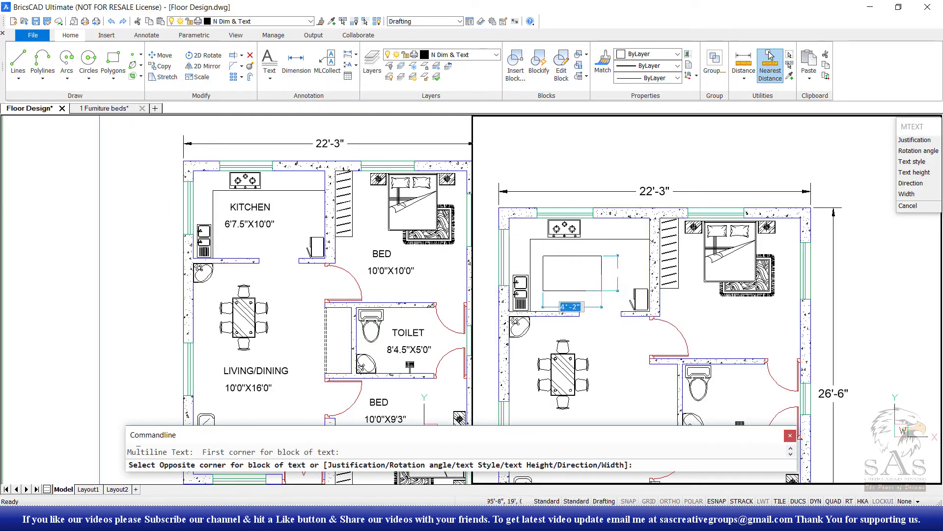
left_click(613, 295)
type("KITCHEN")
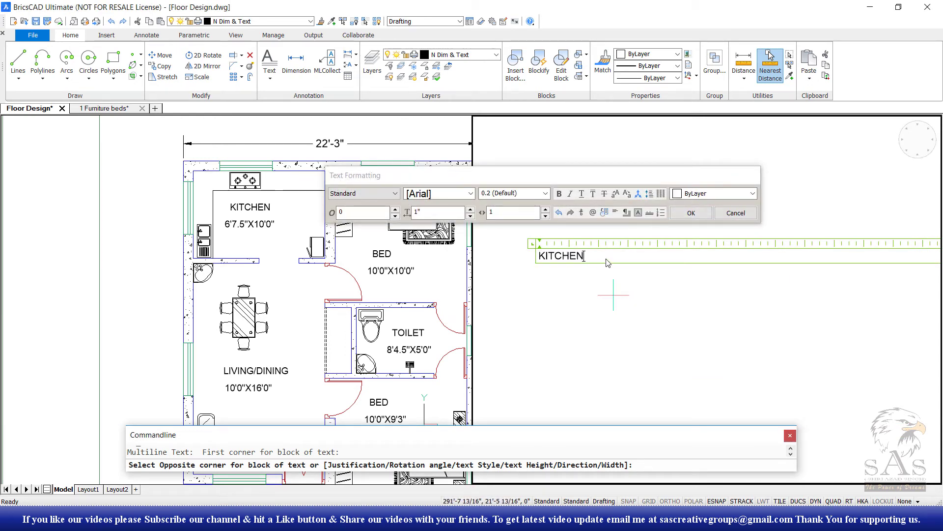
left_click(509, 193)
type("10")
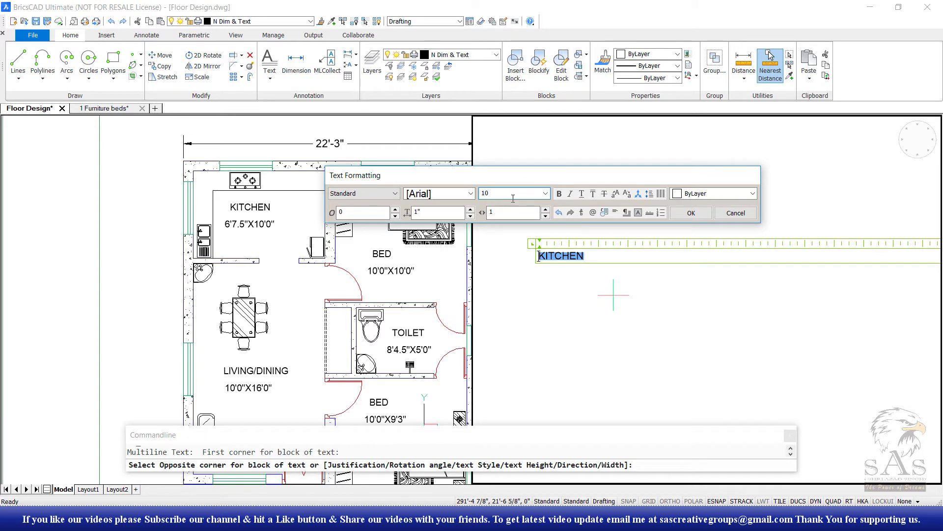
left_click(523, 214)
scroll(670, 288, "down", 5)
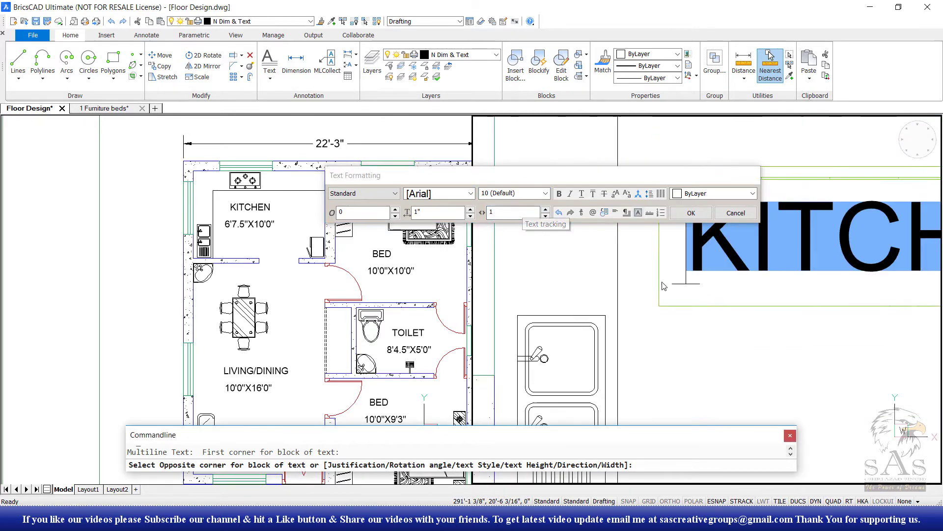
scroll(670, 287, "down", 5)
middle_click_drag(755, 287, 645, 285)
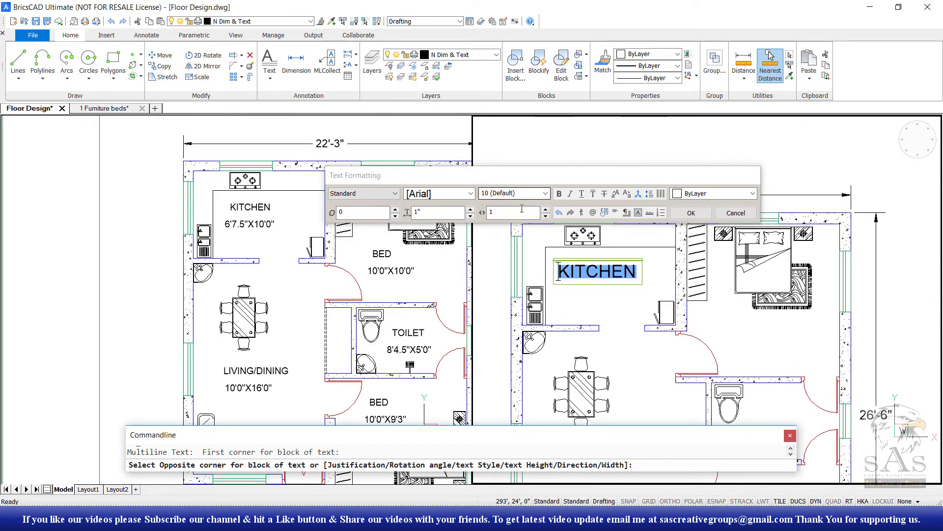
left_click(527, 192)
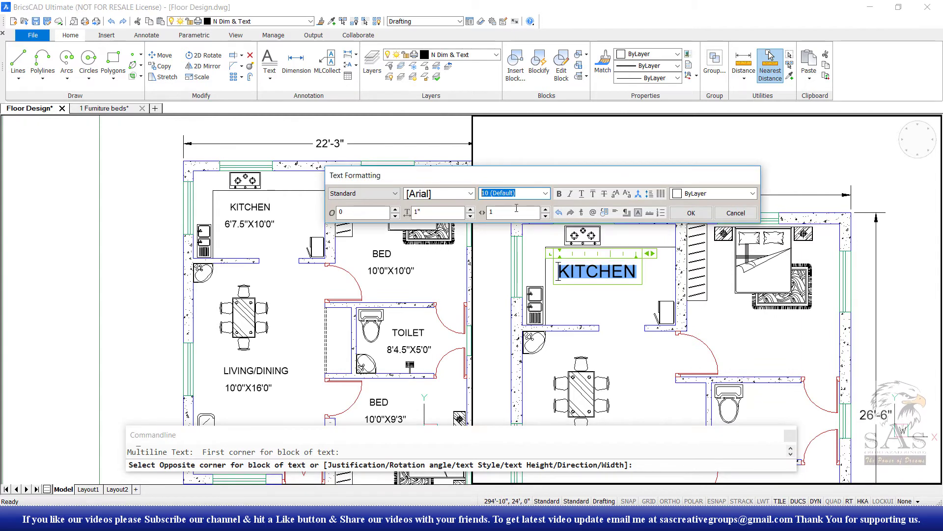
type("7")
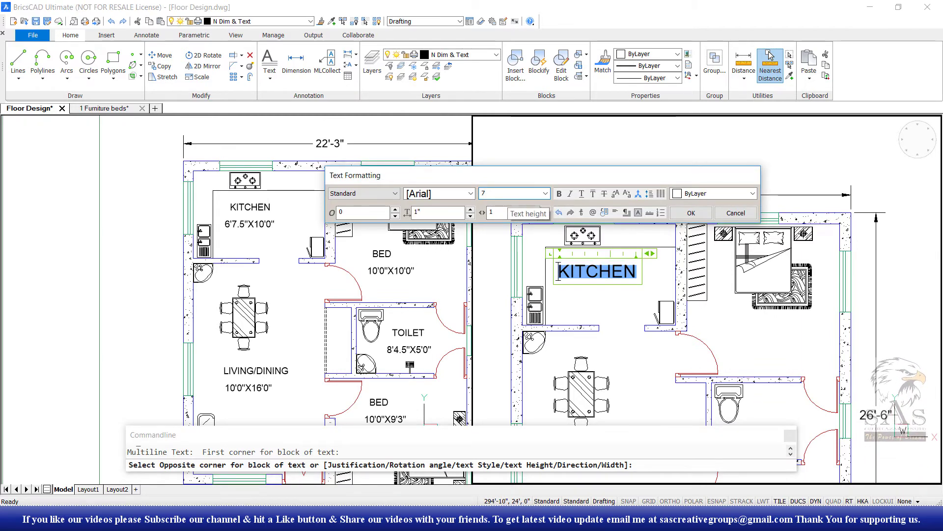
key("Return")
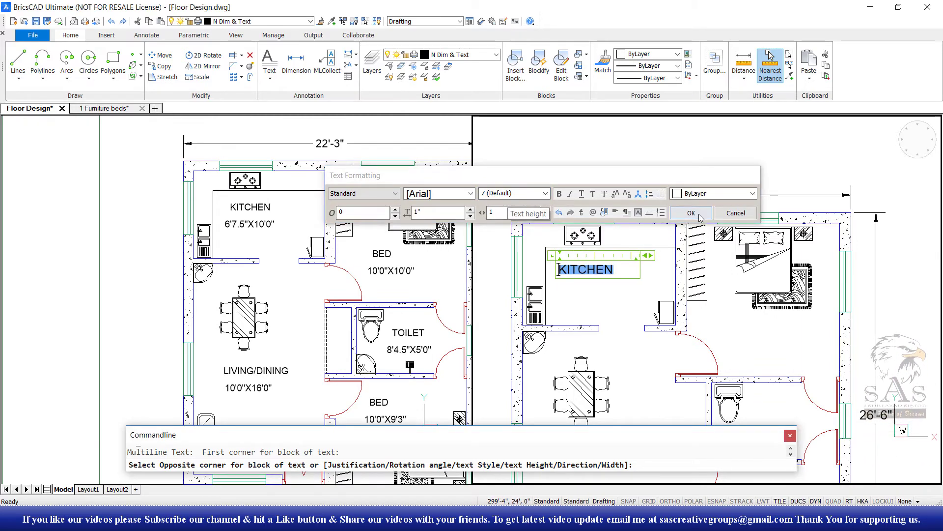
Add the size line 6'7.5"X10'0" under KITCHEN and justify the label Middle Center
left_click(625, 266)
key("Return")
type("6'7")
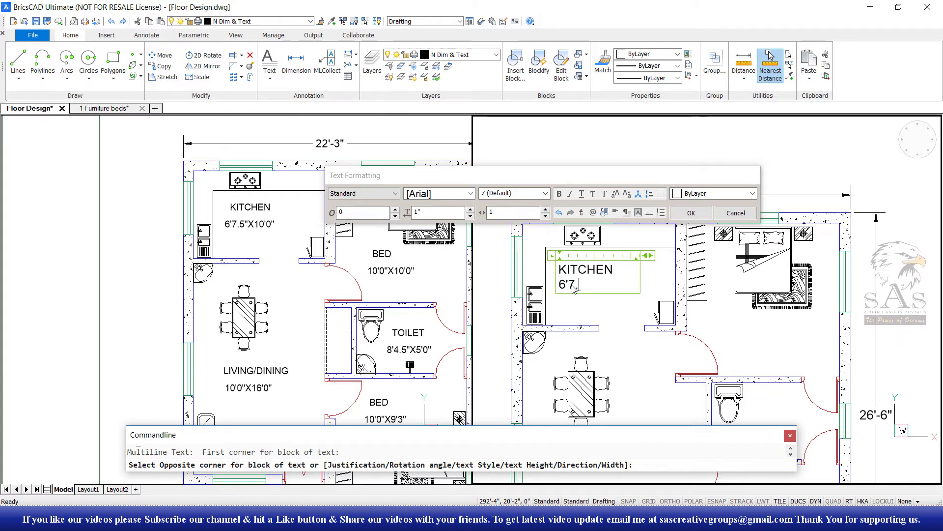
type(".5\"X10'0")
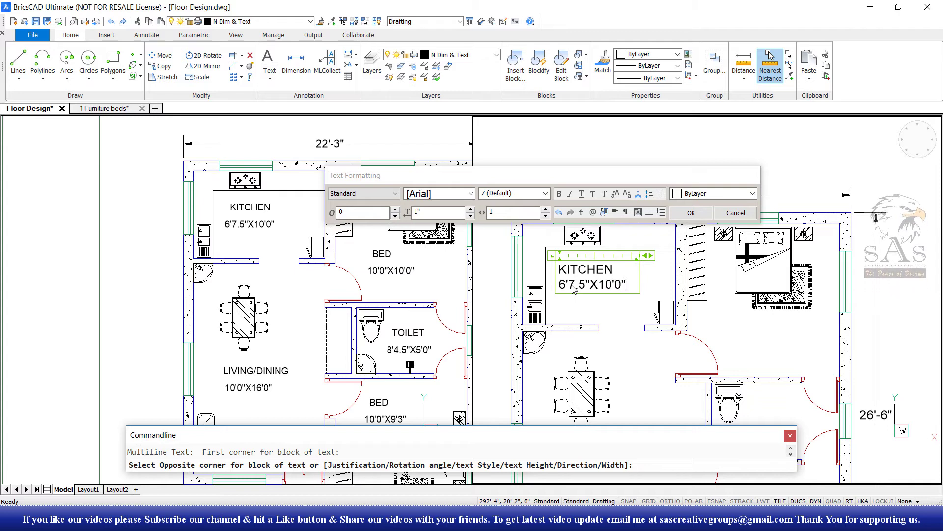
left_click_drag(627, 285, 569, 243)
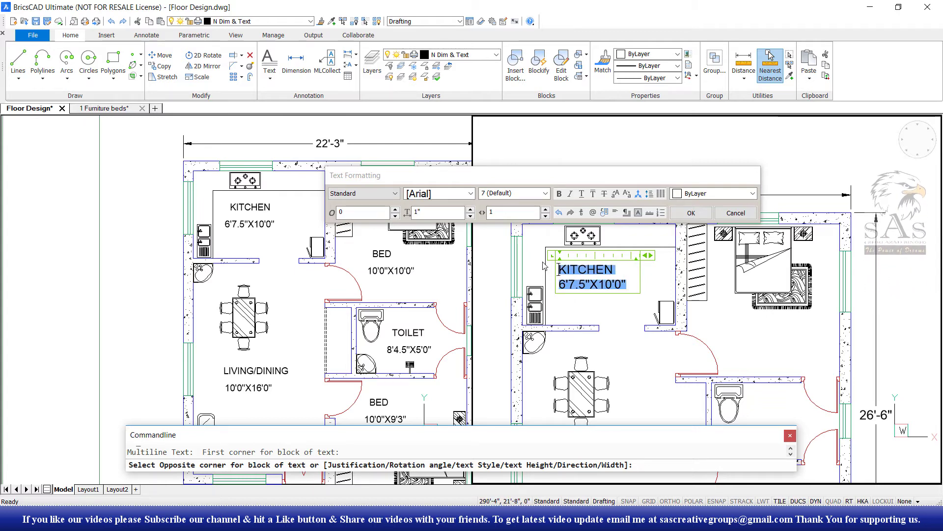
left_click(605, 212)
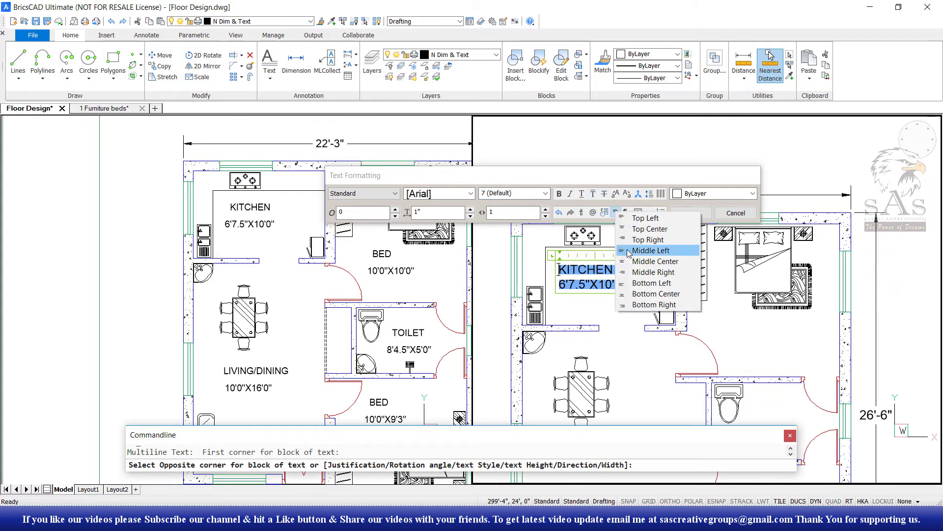
left_click(604, 263)
Finish the kitchen label and start copying it from a base point on the label
left_click(589, 319)
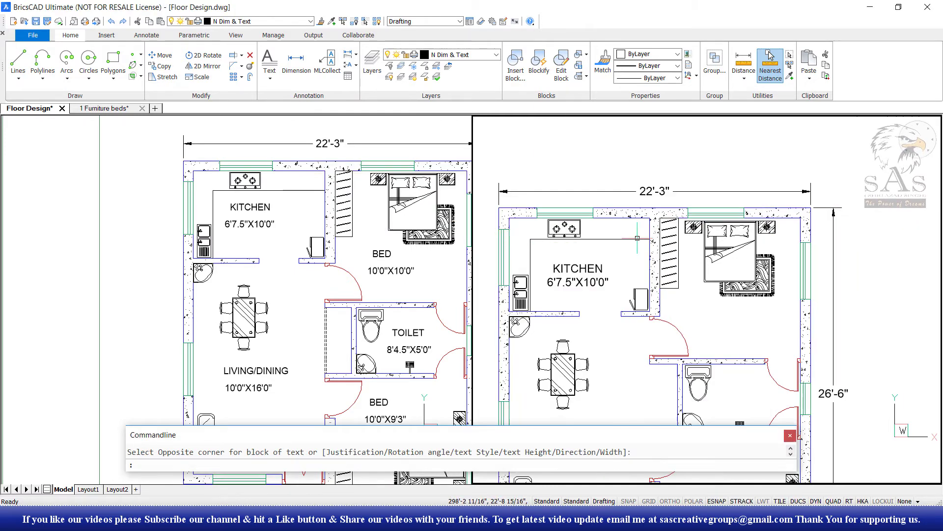
scroll(578, 300, "down", 3)
scroll(579, 300, "up", 2)
scroll(540, 289, "up", 1)
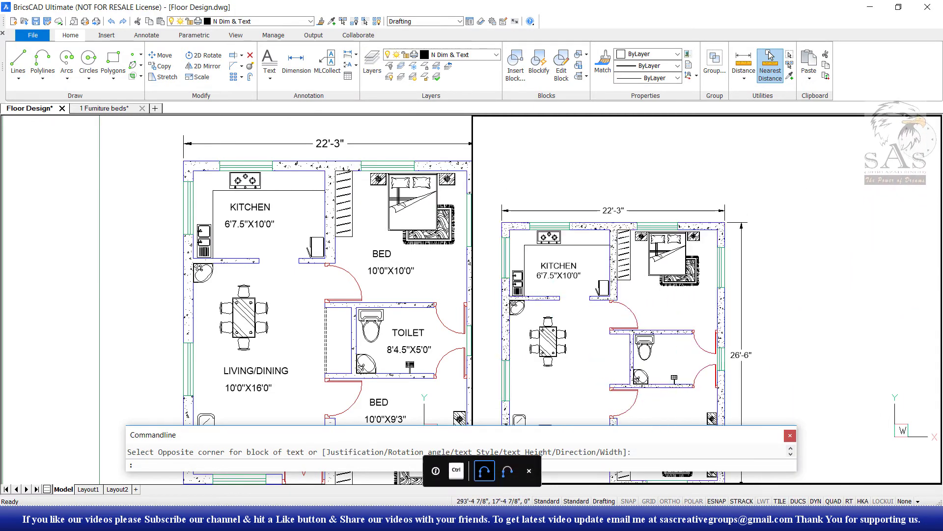
left_click(164, 66)
left_click(509, 240)
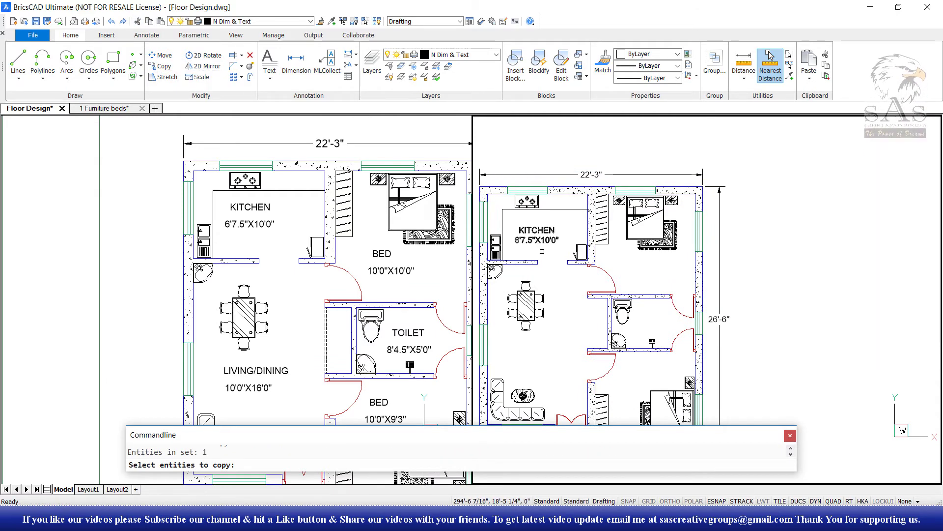
key("Return")
left_click(516, 241)
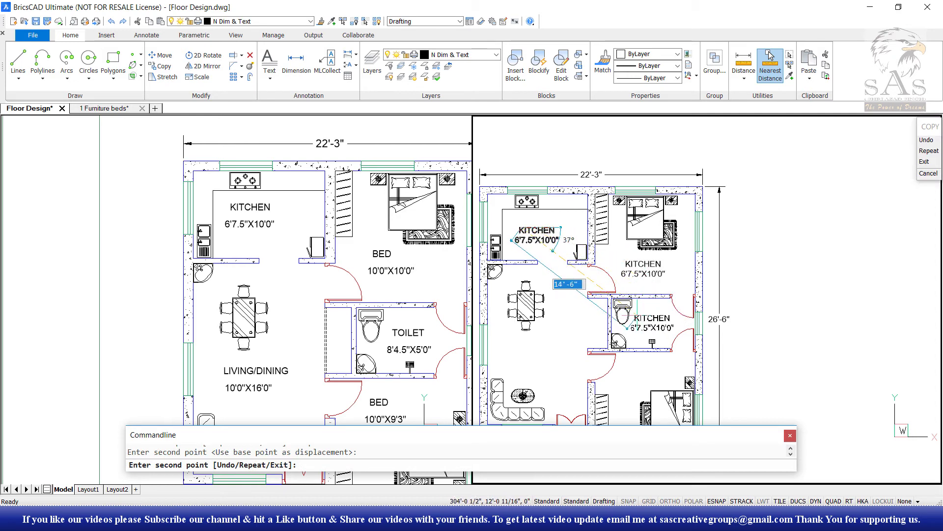
Place label copies in the upper-right bedroom, living area and lower bedroom
left_click(628, 327)
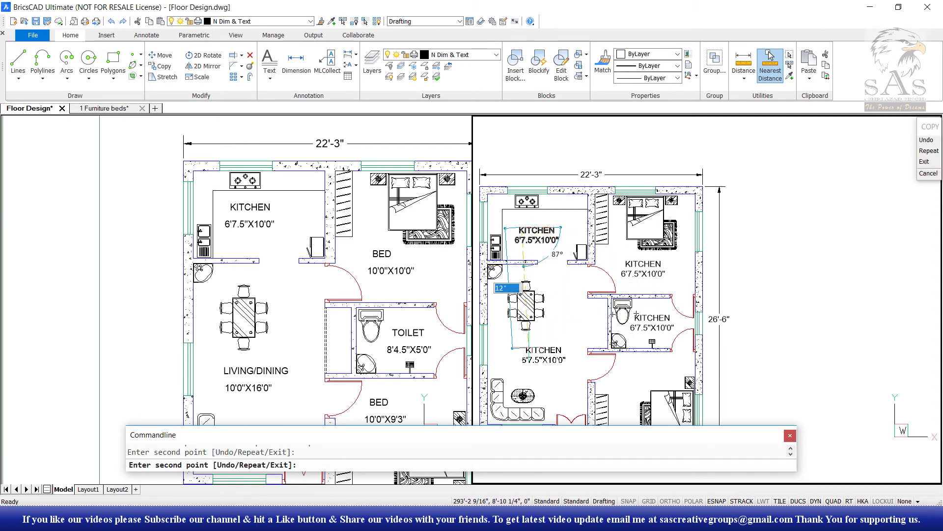
left_click(521, 356)
middle_click_drag(646, 372, 630, 308)
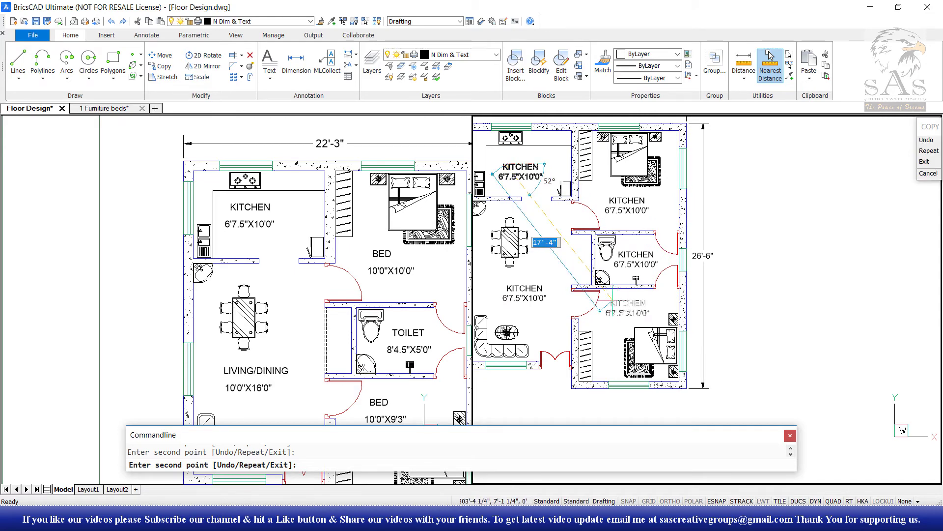
left_click(491, 171)
key("Return")
middle_click_drag(491, 171, 534, 181)
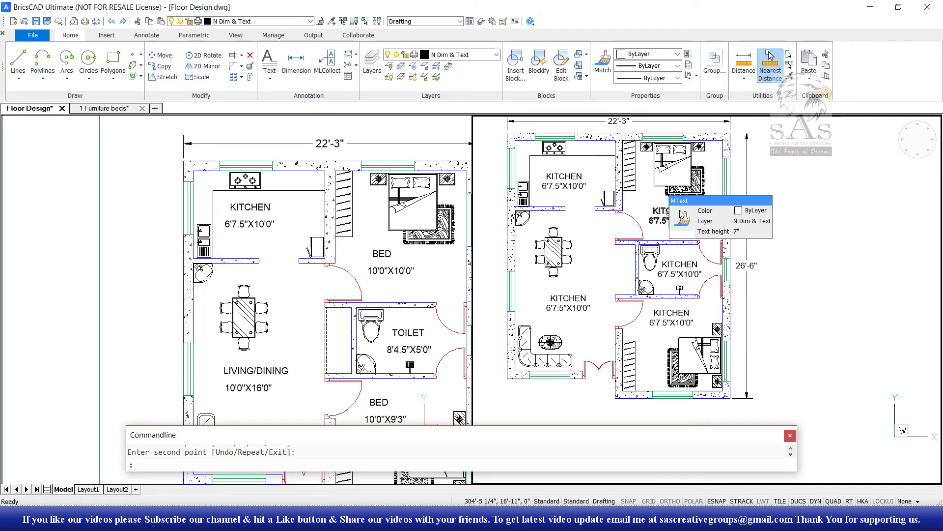
left_click(641, 212)
Rename the upper-right bedroom label to BED with size 10'0"X10'0"
scroll(678, 213, "up", 5)
key("Escape")
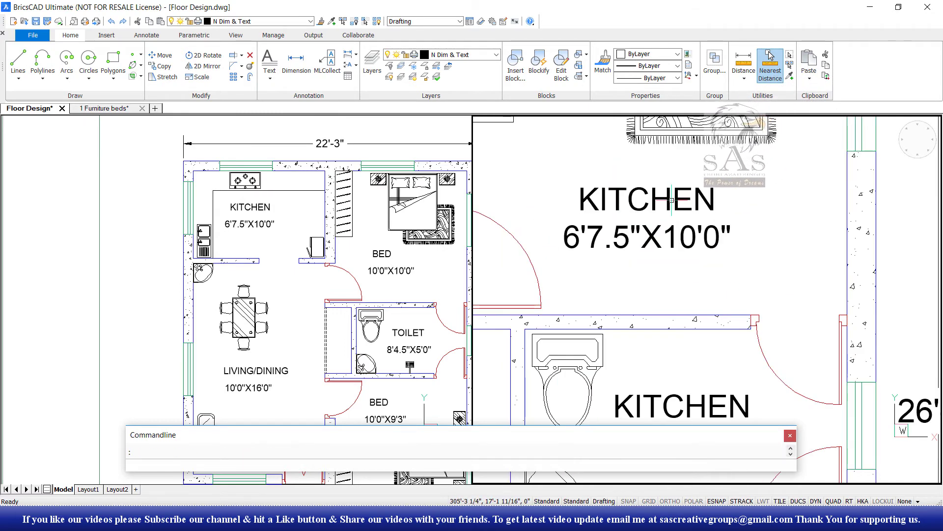
double_click(605, 235)
double_click(582, 205)
type("B")
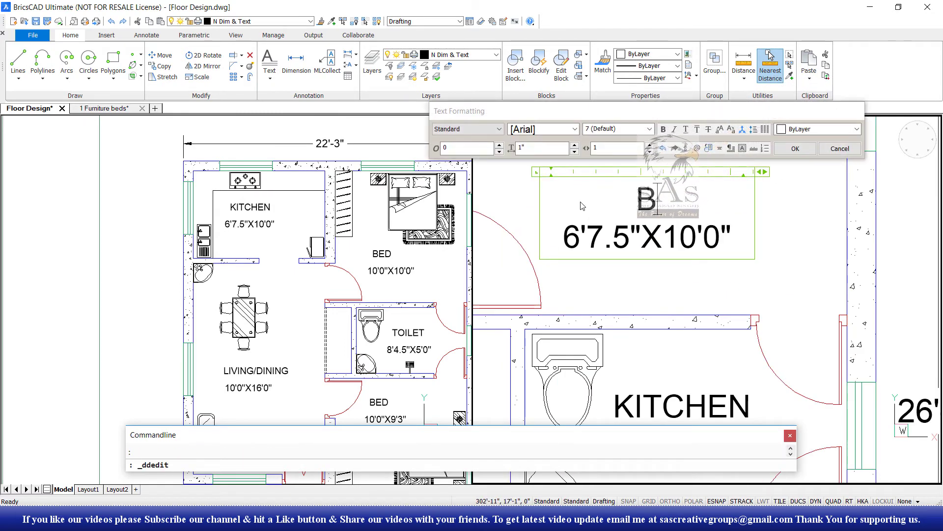
type("ED")
left_click_drag(622, 236, 562, 236)
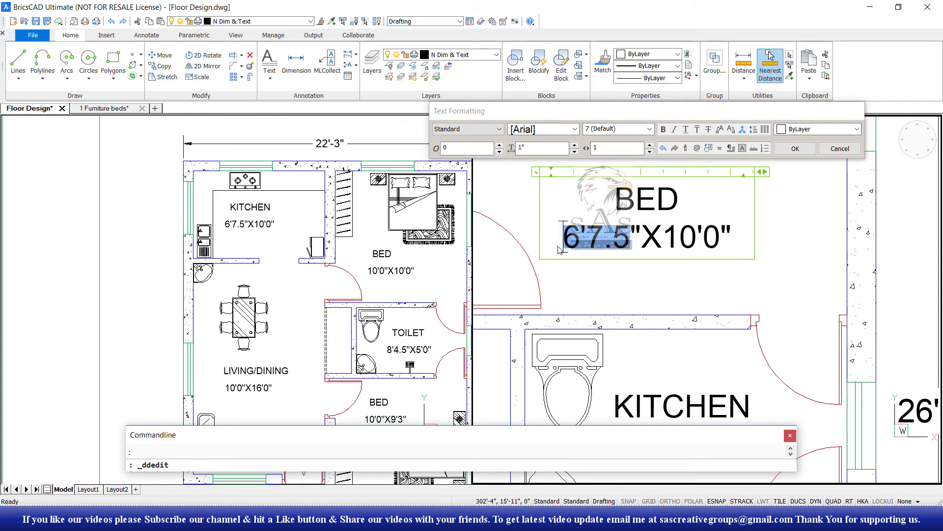
type("10")
Change the next copied label to TOILET 8'4.5"X5'0"
scroll(560, 250, "down", 3)
scroll(610, 344, "up", 3)
double_click(657, 290)
type("TOILET")
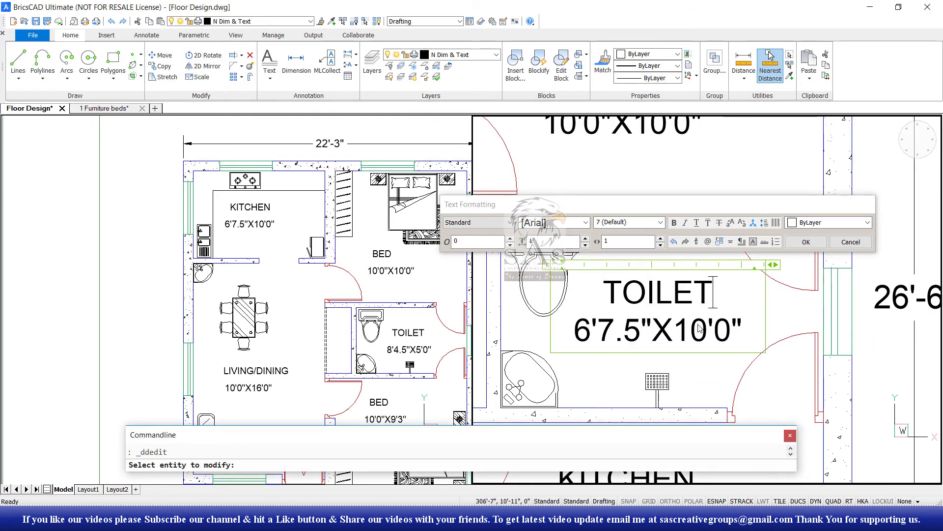
left_click_drag(717, 327, 557, 326)
type("8'4.5\"X5'0\"")
Relabel the lower bedroom as BED 10'0"X9'3"
scroll(614, 334, "down", 3)
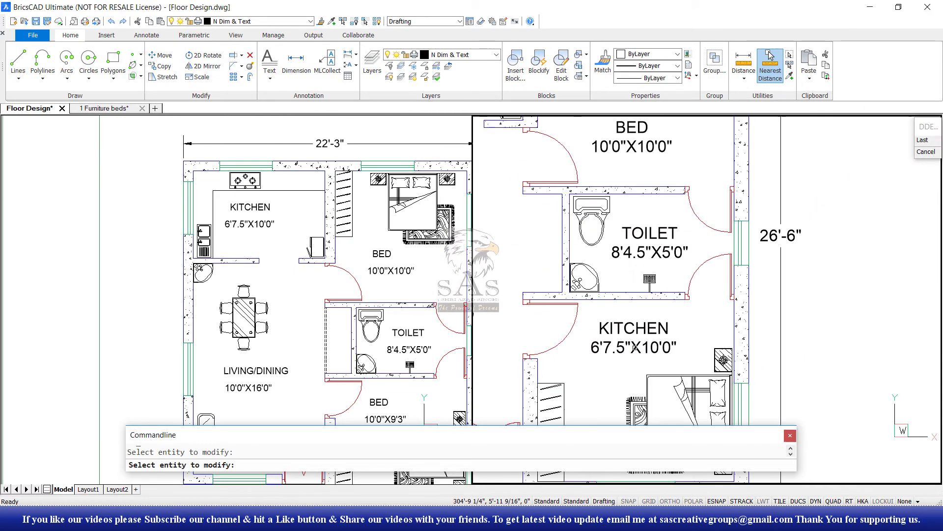
scroll(614, 334, "up", 3)
double_click(634, 329)
left_click_drag(618, 332, 594, 328)
type("BED")
left_click_drag(678, 347, 590, 348)
type("10'0\"X9'3\"")
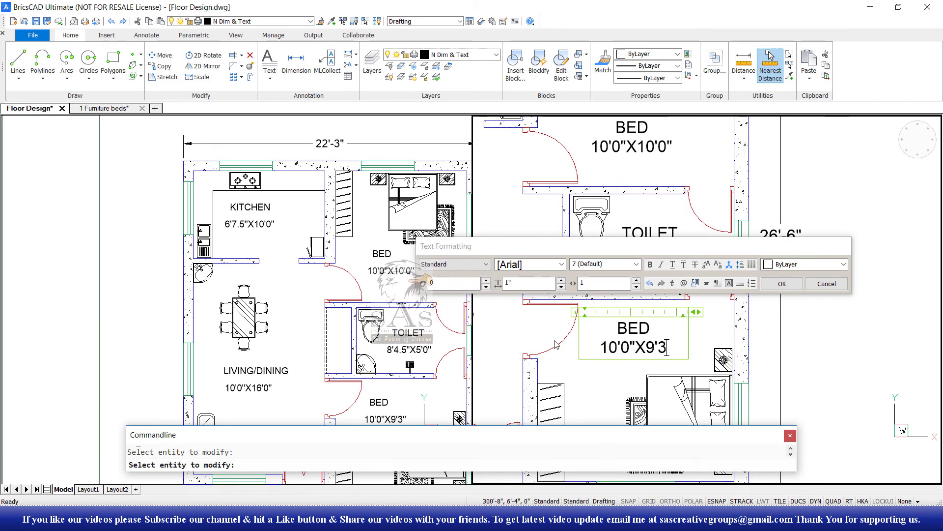
left_click(782, 283)
Rename the living area label to LIVING/DINING with size 10'0"X16'0"
scroll(725, 284, "down", 3)
scroll(609, 294, "up", 3)
left_click(634, 305)
left_click_drag(718, 327, 597, 304)
type("LIVING/")
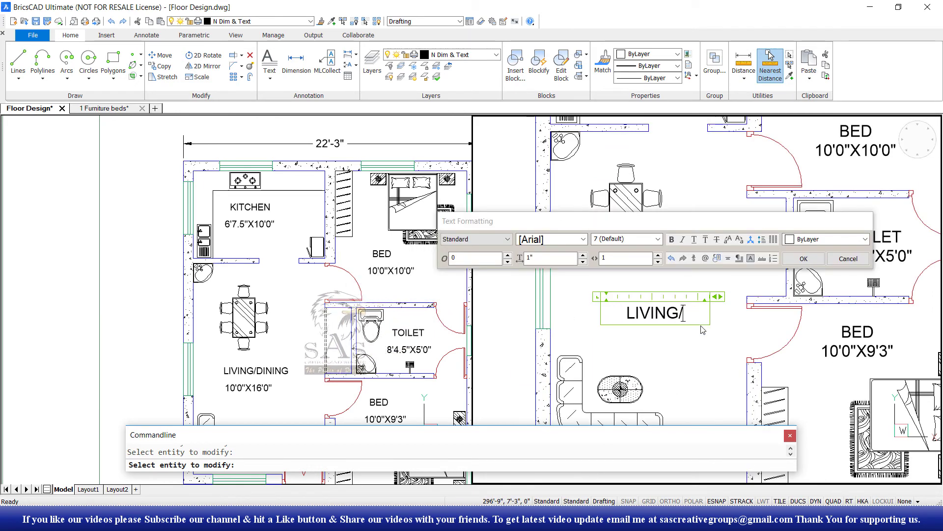
type("DINING")
key("Return")
type("10'0\"X16")
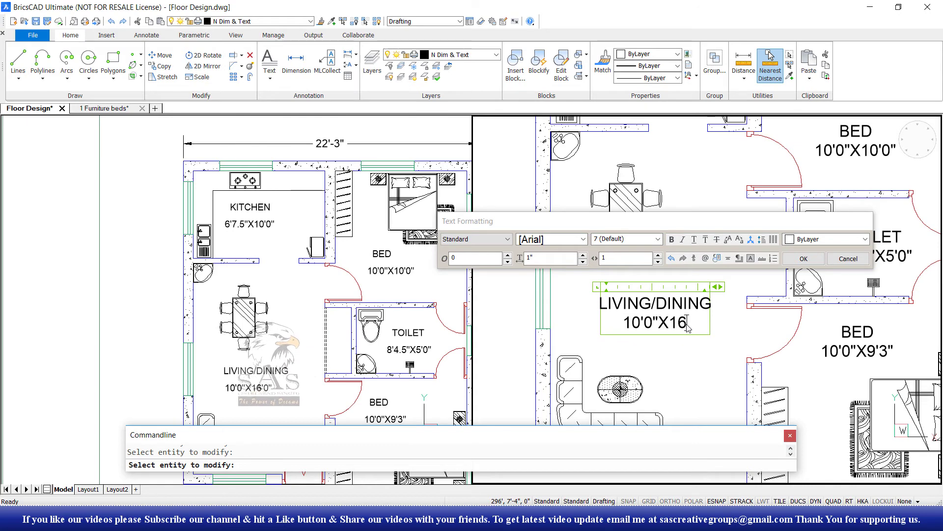
type("'0\"")
left_click(688, 354)
scroll(688, 354, "down", 3)
key("Escape")
Measure the kitchen from its top inner wall to its bottom wall, reading 6'-7 1/2"
scroll(644, 330, "down", 2)
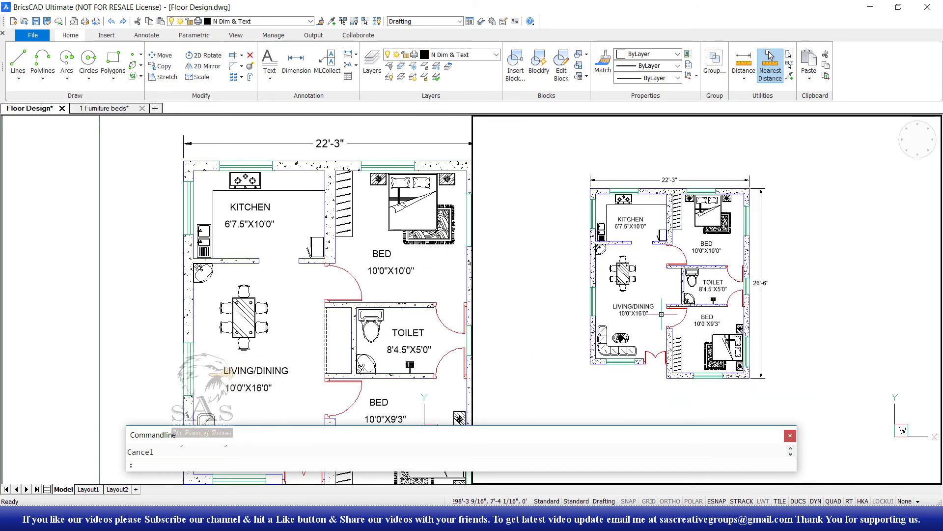
scroll(644, 330, "up", 2)
middle_click_drag(646, 330, 600, 357)
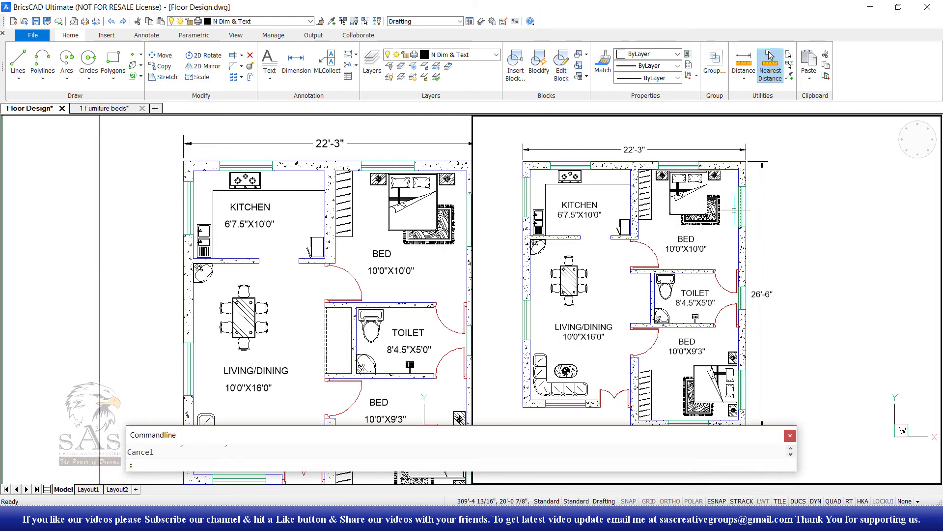
left_click(746, 65)
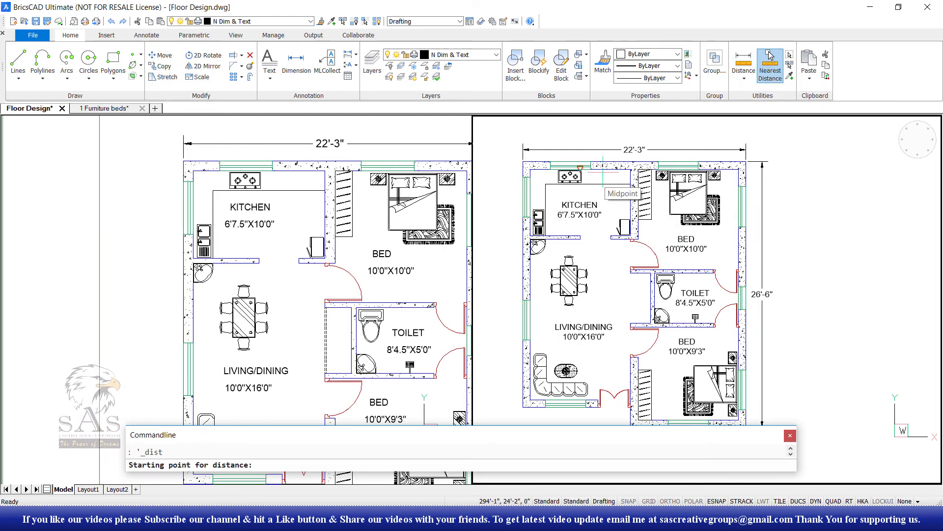
scroll(574, 162, "up", 4)
scroll(574, 162, "down", 2)
left_click(512, 178)
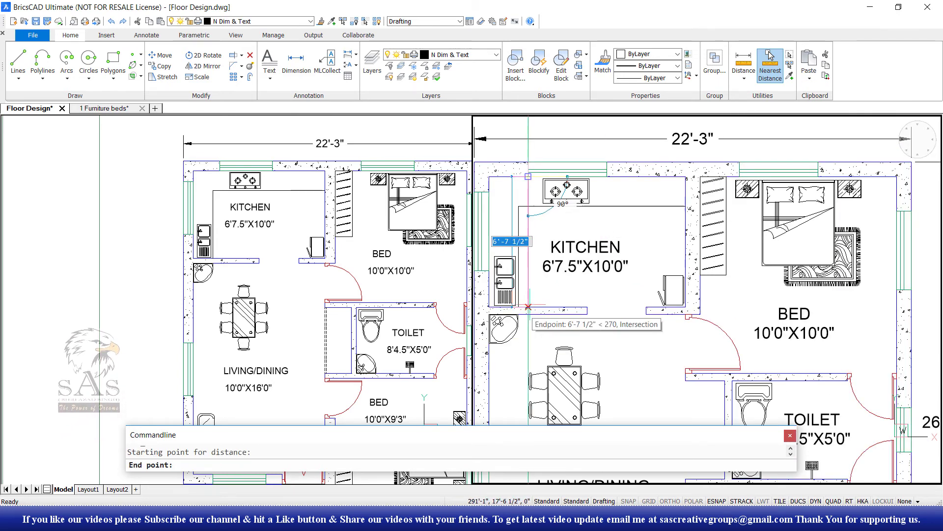
left_click(528, 307)
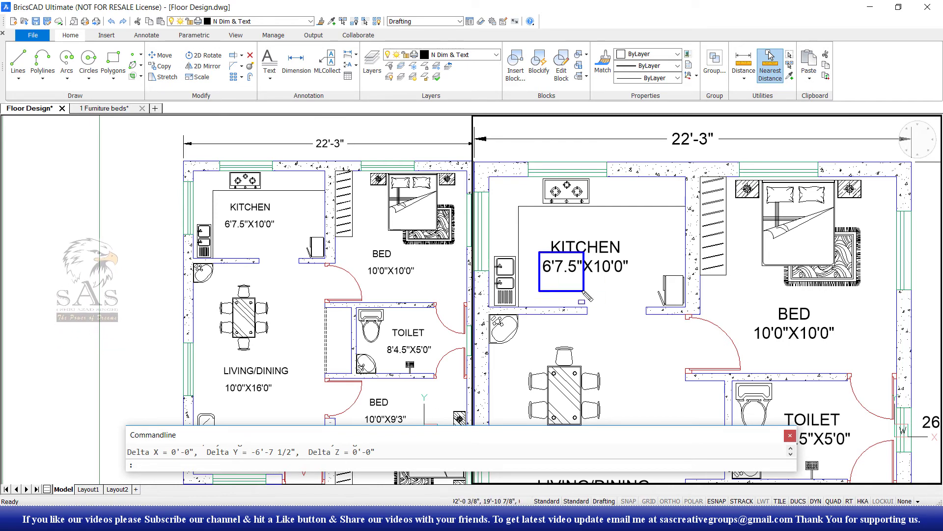
scroll(616, 196, "down", 5)
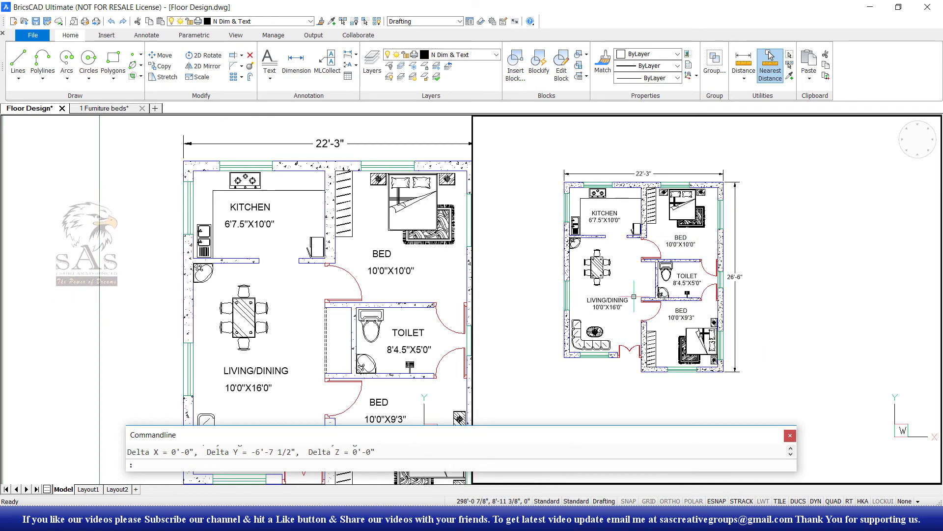
Set the viewport layout to Single from the View tab
left_click(234, 35)
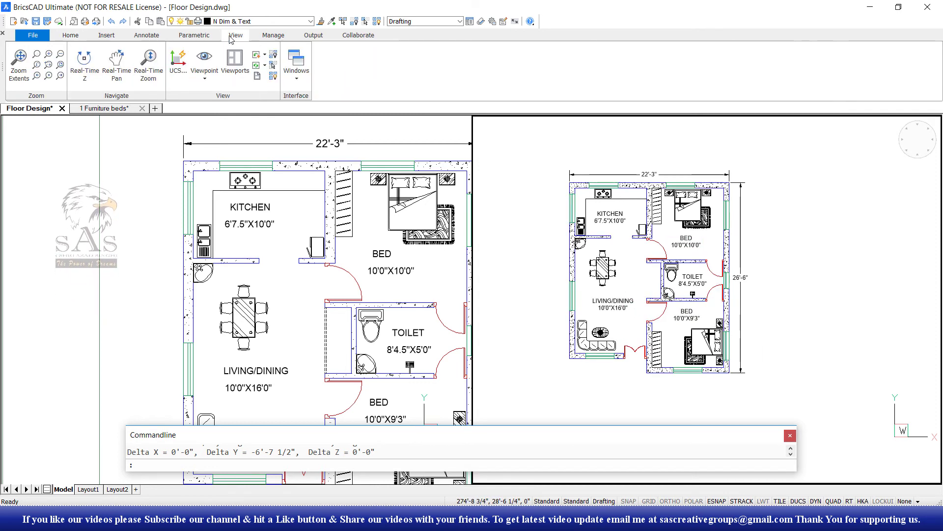
left_click(235, 60)
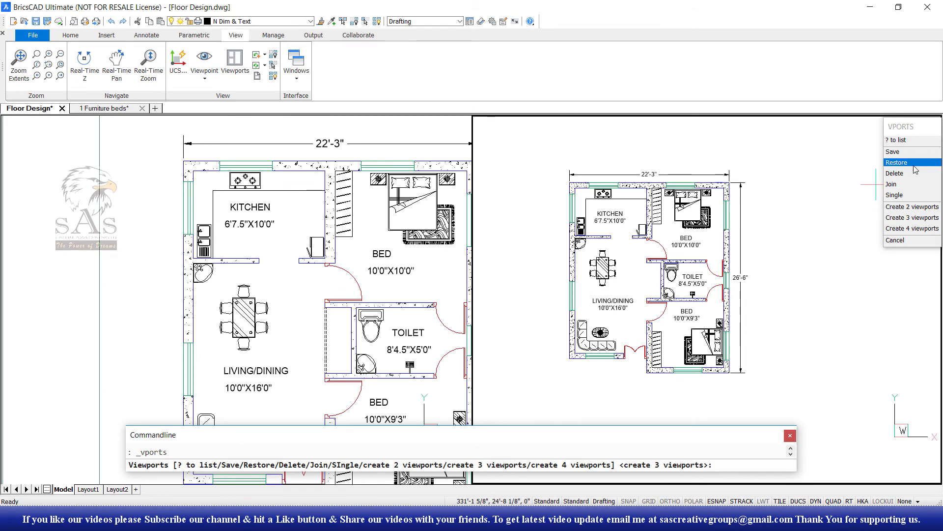
left_click(914, 195)
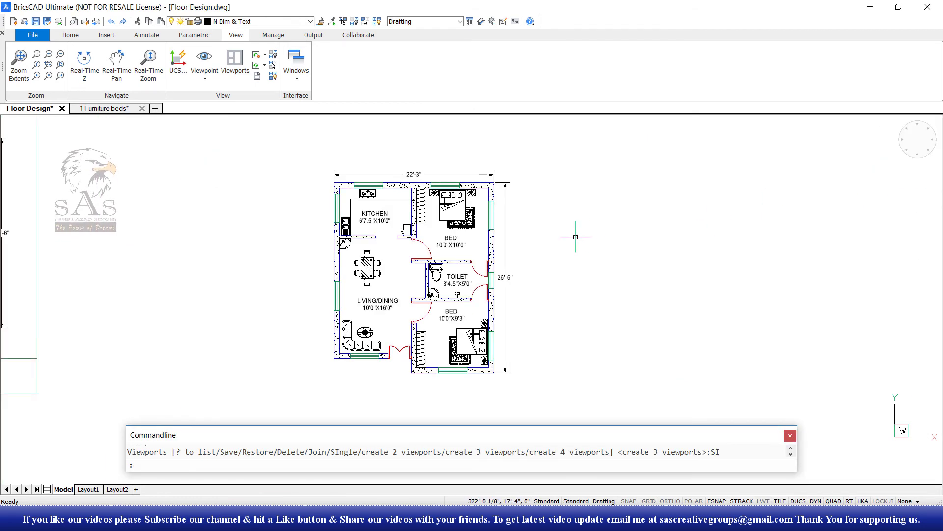
Return to Home and zoom around the finished, labelled floor plan
left_click(71, 35)
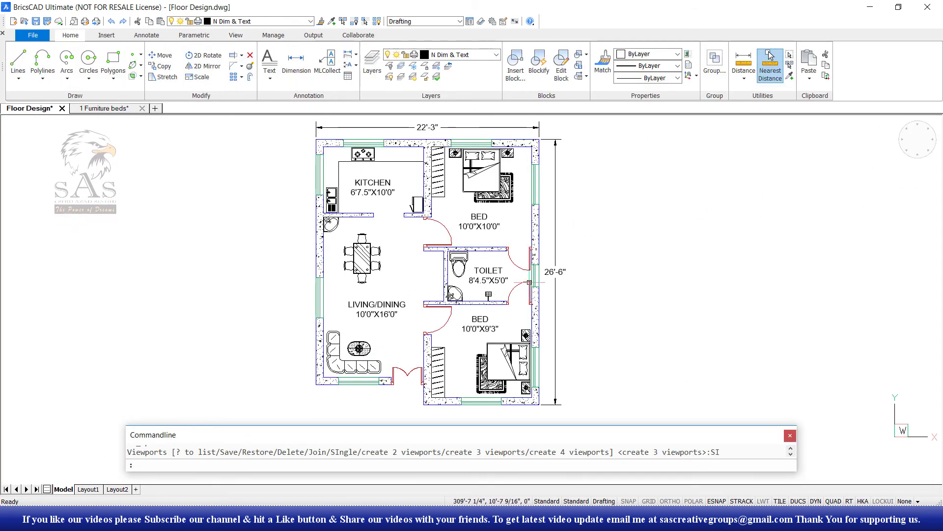
left_click(625, 265)
scroll(621, 268, "down", 3)
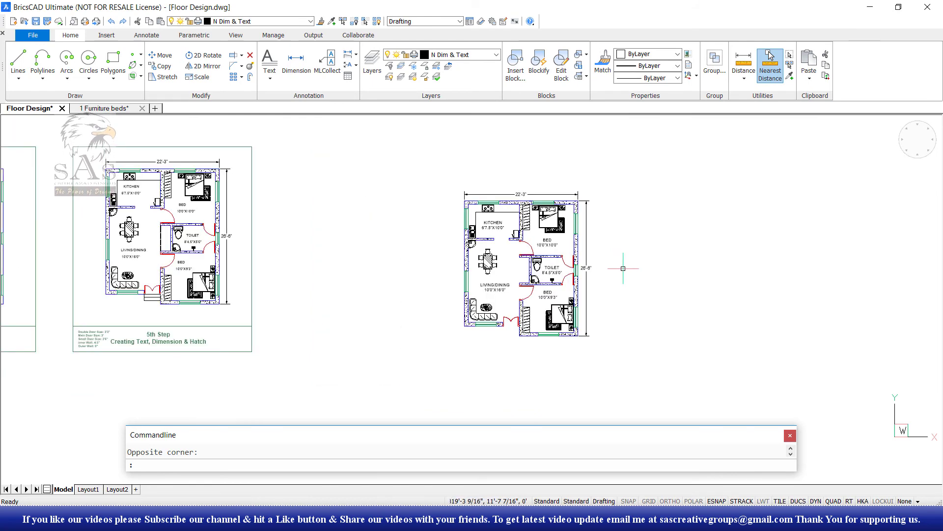
scroll(622, 268, "down", 3)
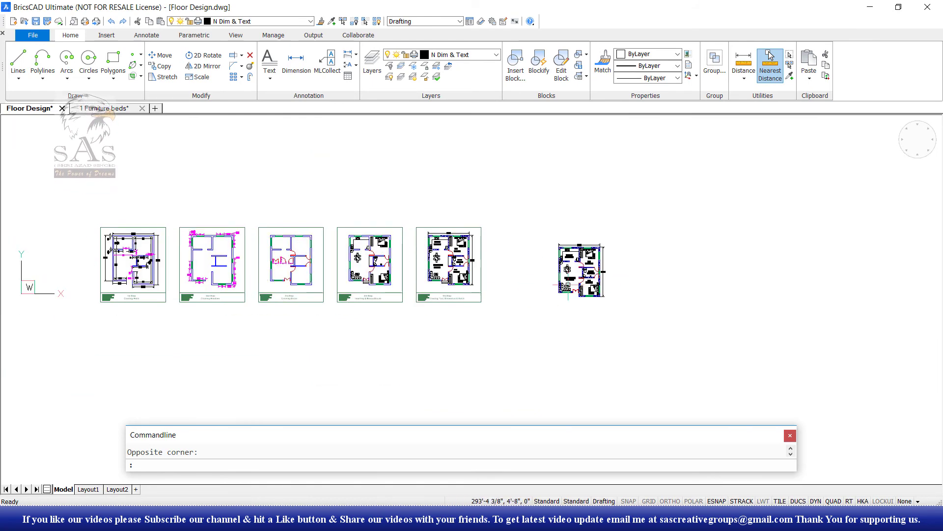
scroll(527, 276, "up", 5, "ctrl")
scroll(619, 272, "up", 2)
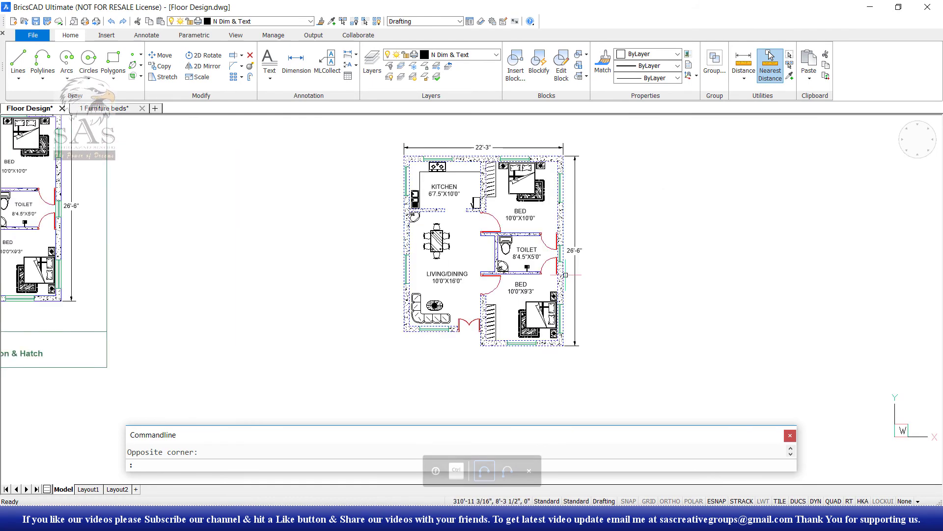
scroll(617, 224, "up", 2)
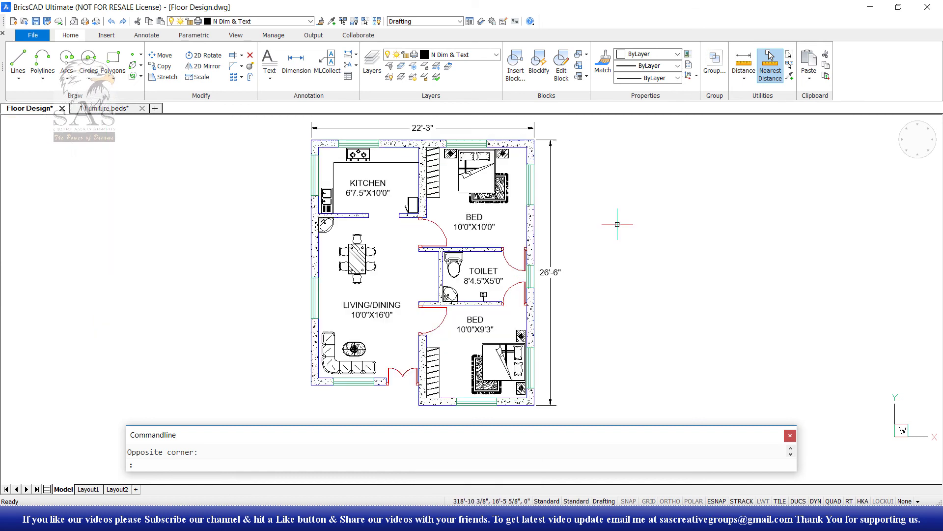